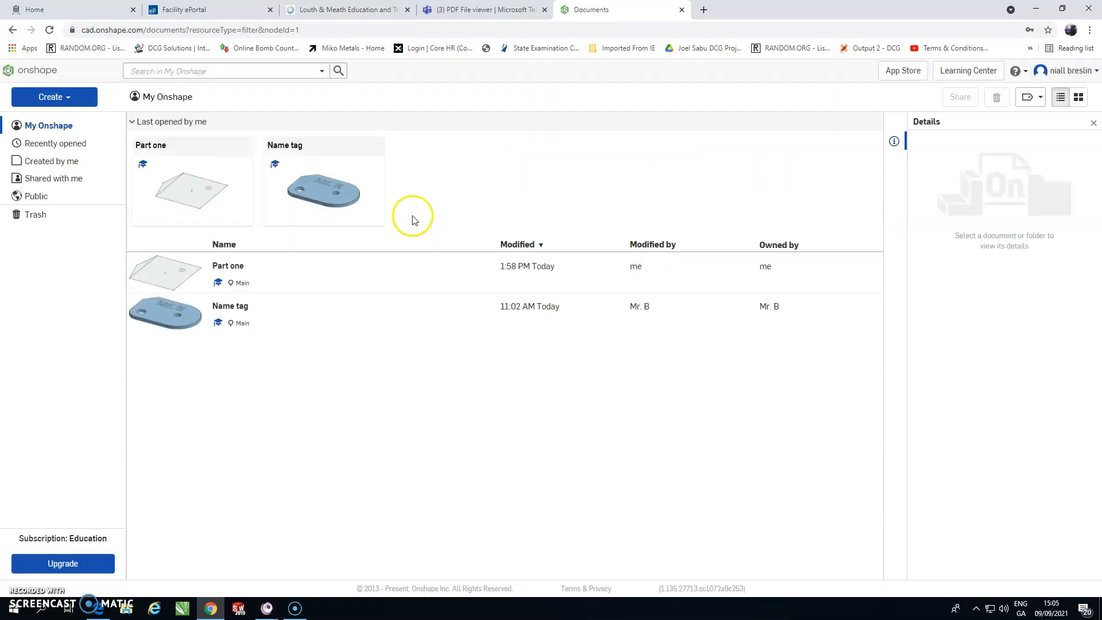
Step: Create a new document named Part 1
left_click(49, 97)
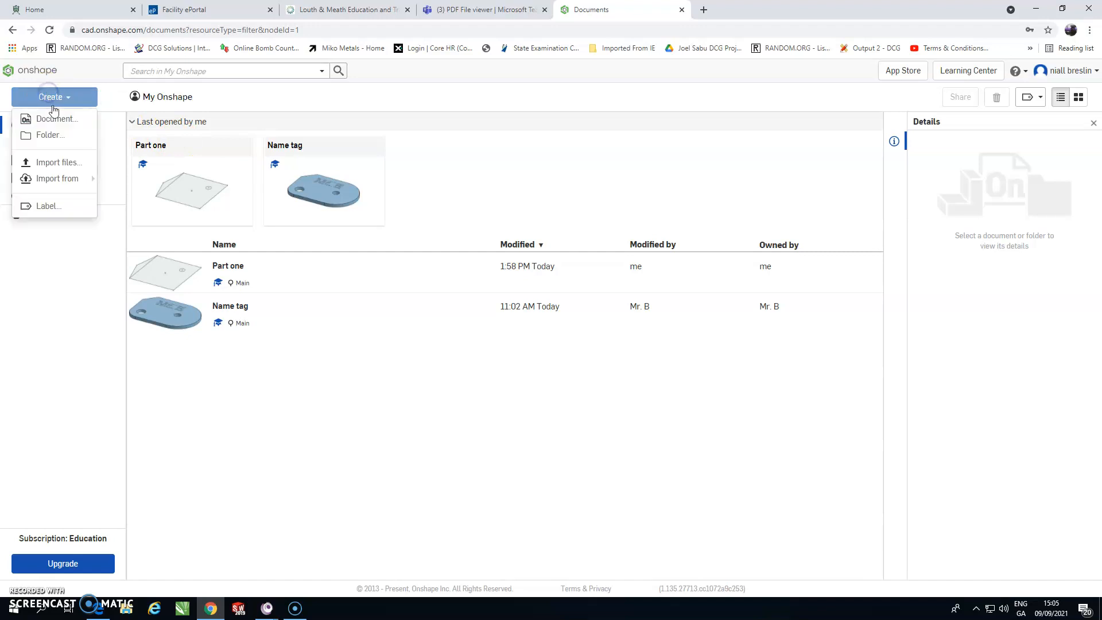
left_click(50, 117)
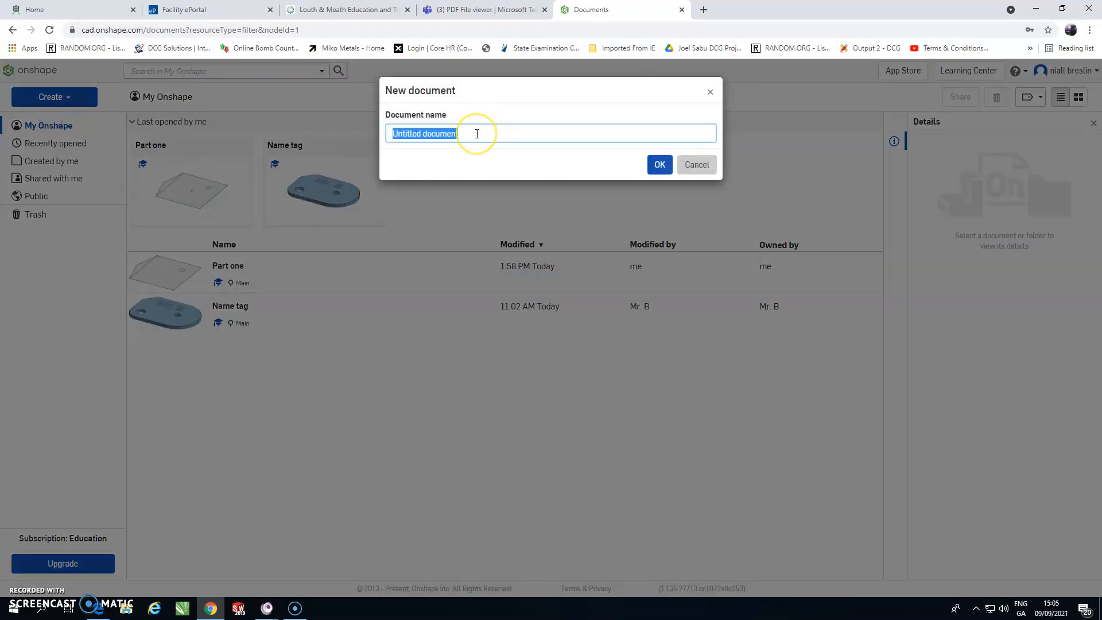
type("Part 1")
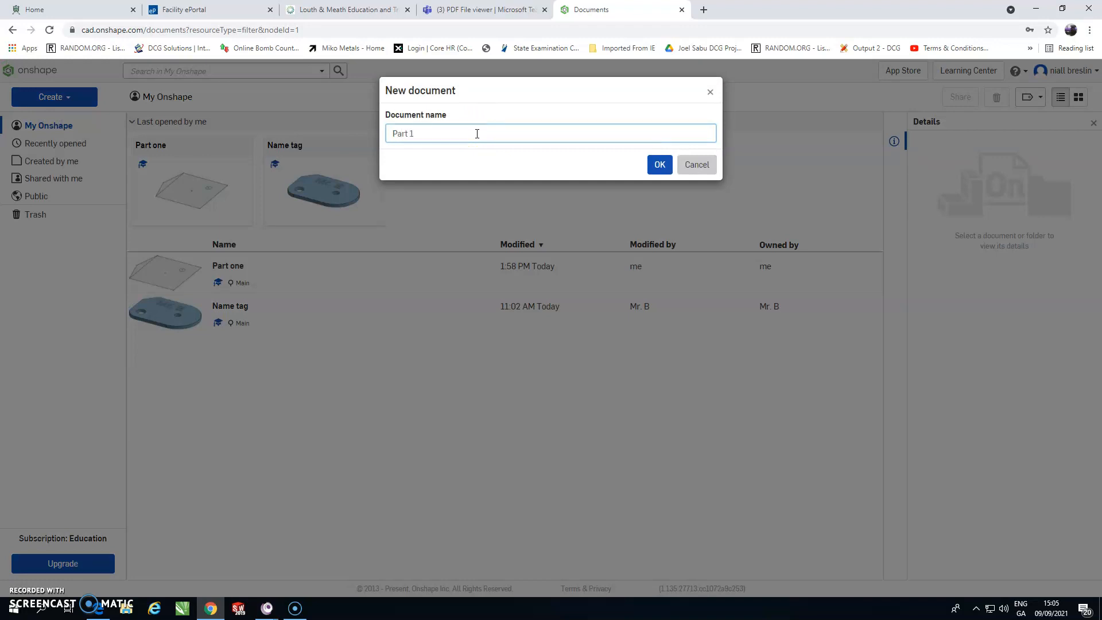
left_click(659, 164)
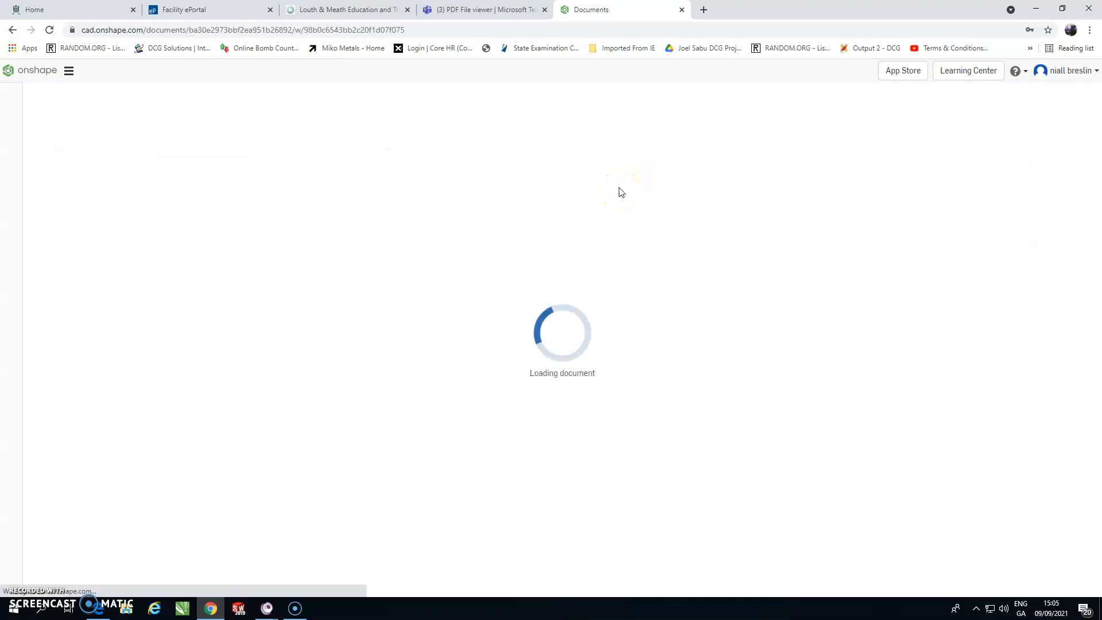
Step: Examine the Grill part drawing in the PDF viewer tab
left_click(219, 603)
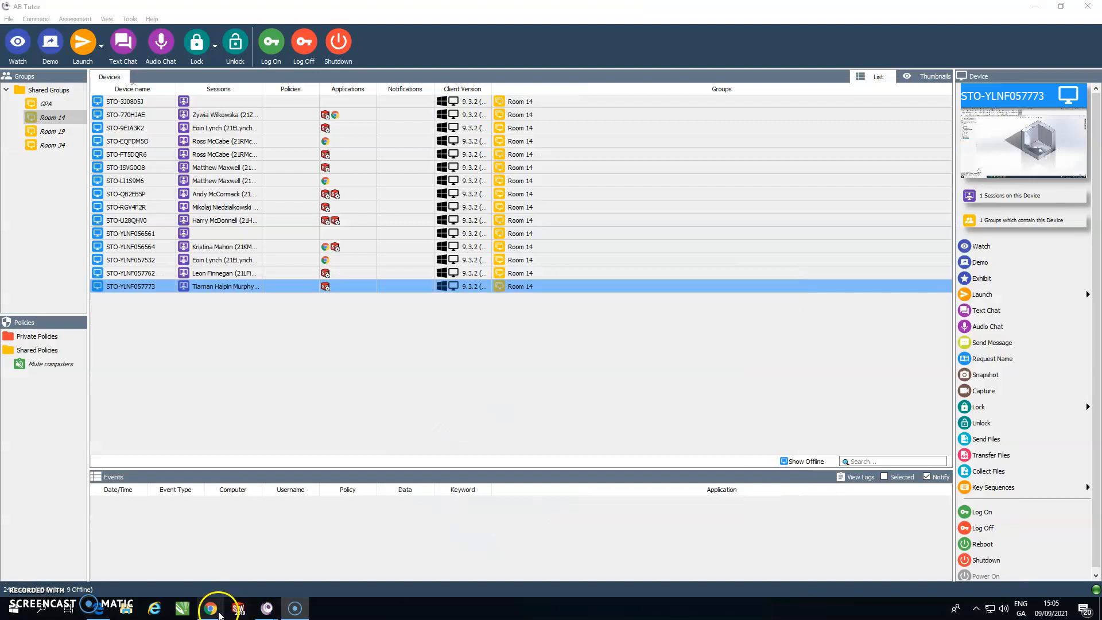
left_click(221, 606)
left_click(482, 10)
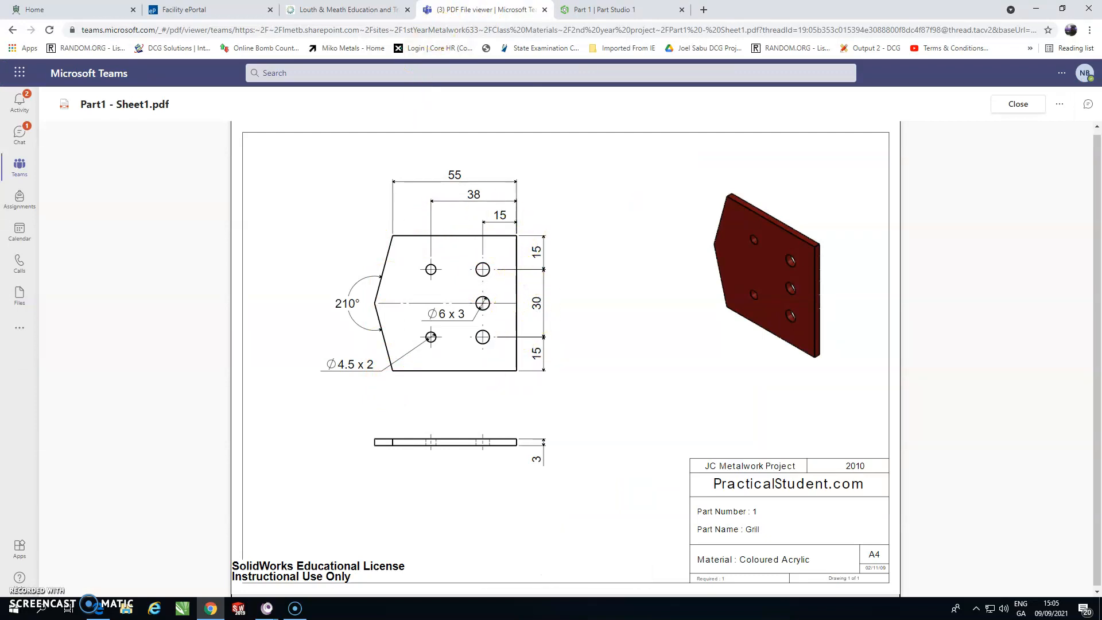
left_click(604, 10)
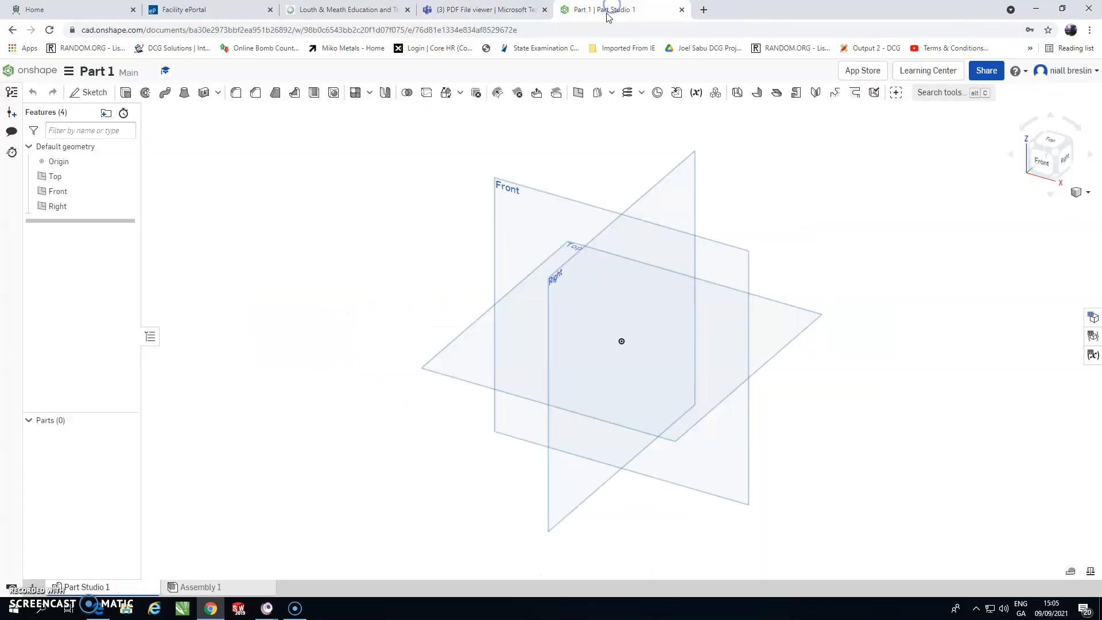
Step: Start a sketch on the Top plane and draw a centre-point rectangle about 88 by 109 mm on the origin, viewed from the top
left_click(95, 93)
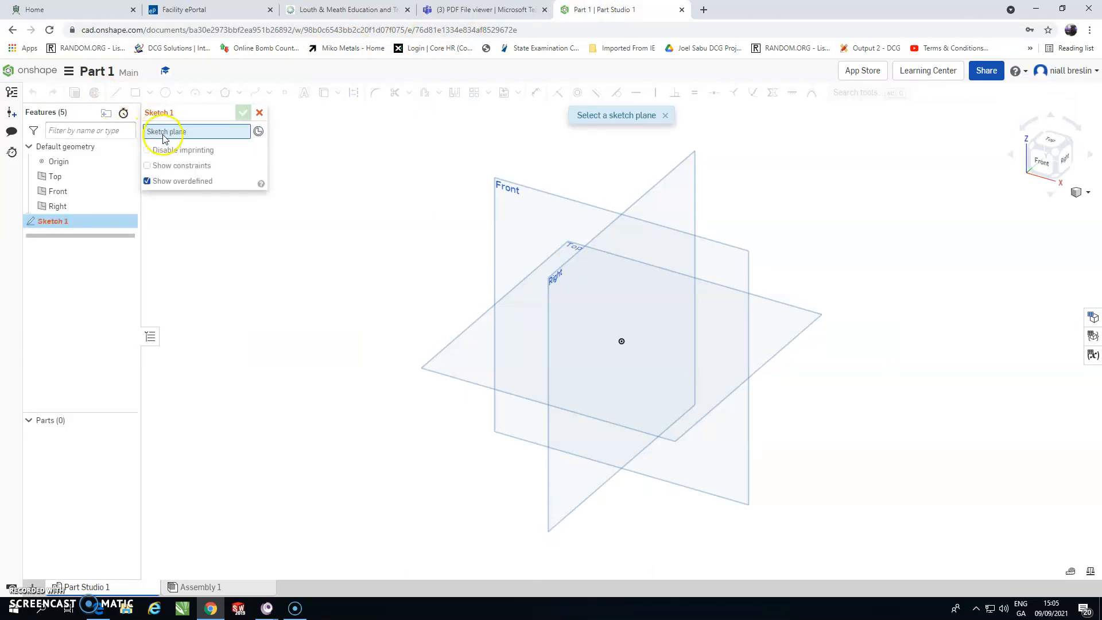
left_click(470, 365)
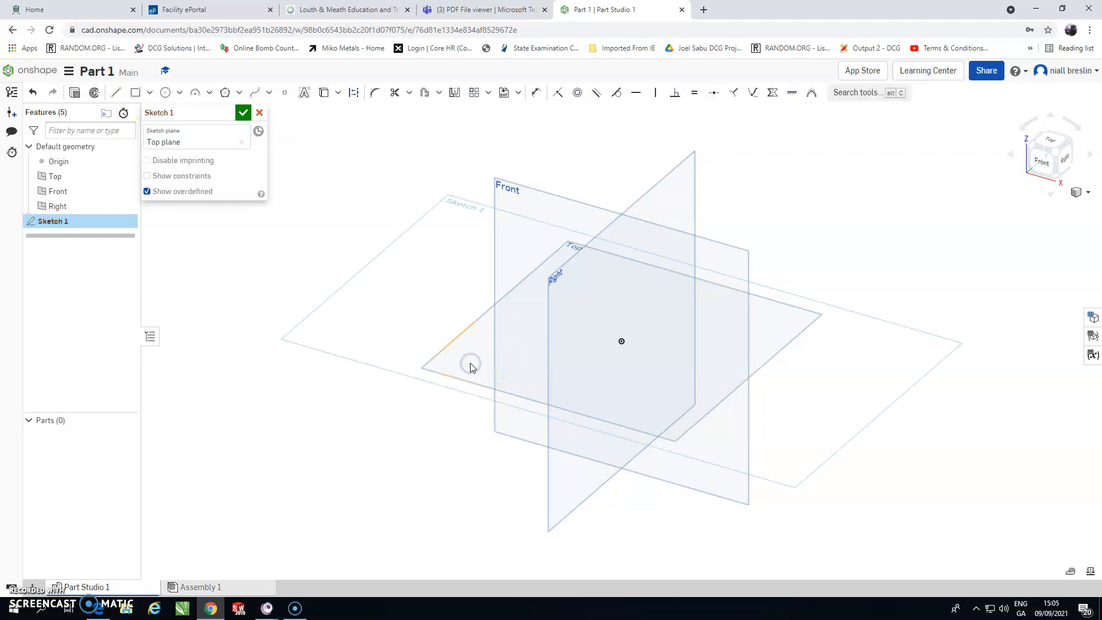
left_click(155, 93)
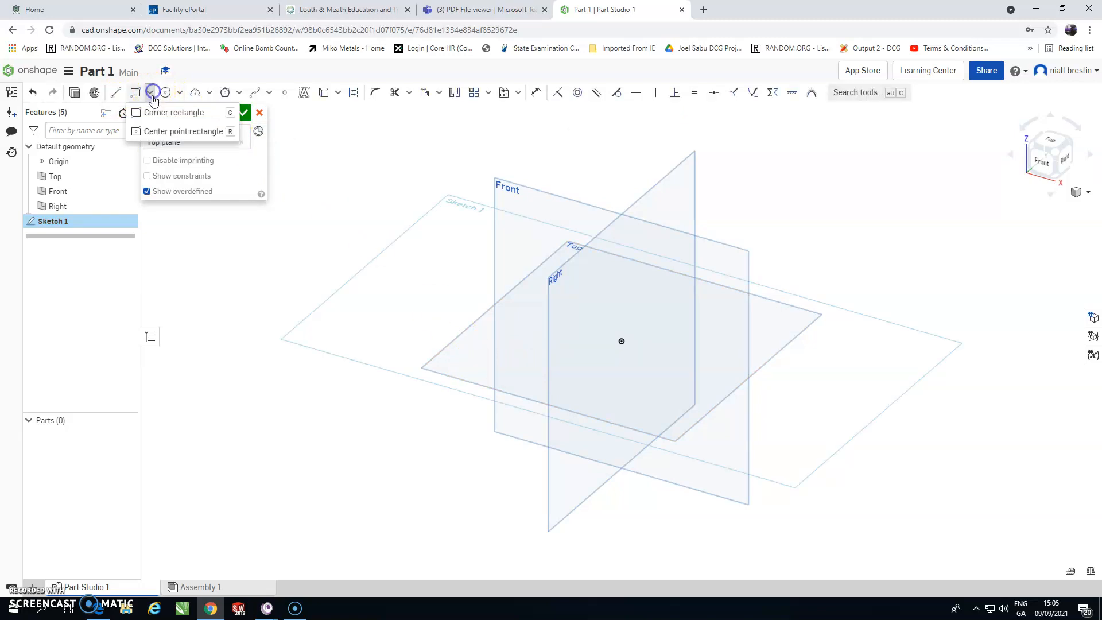
left_click(160, 131)
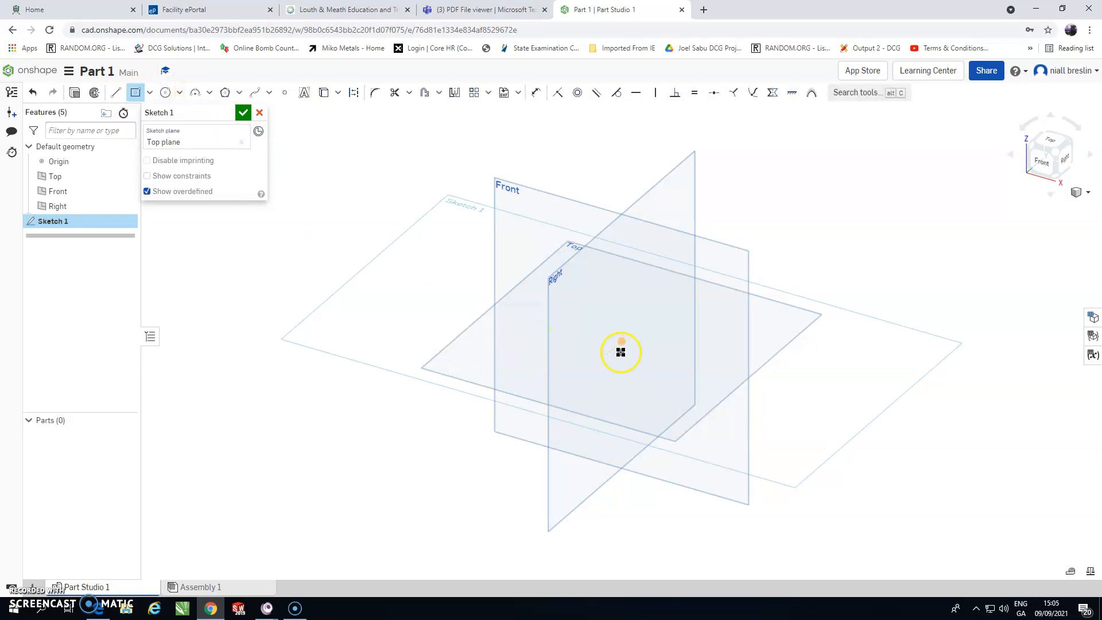
left_click_drag(624, 343, 749, 317)
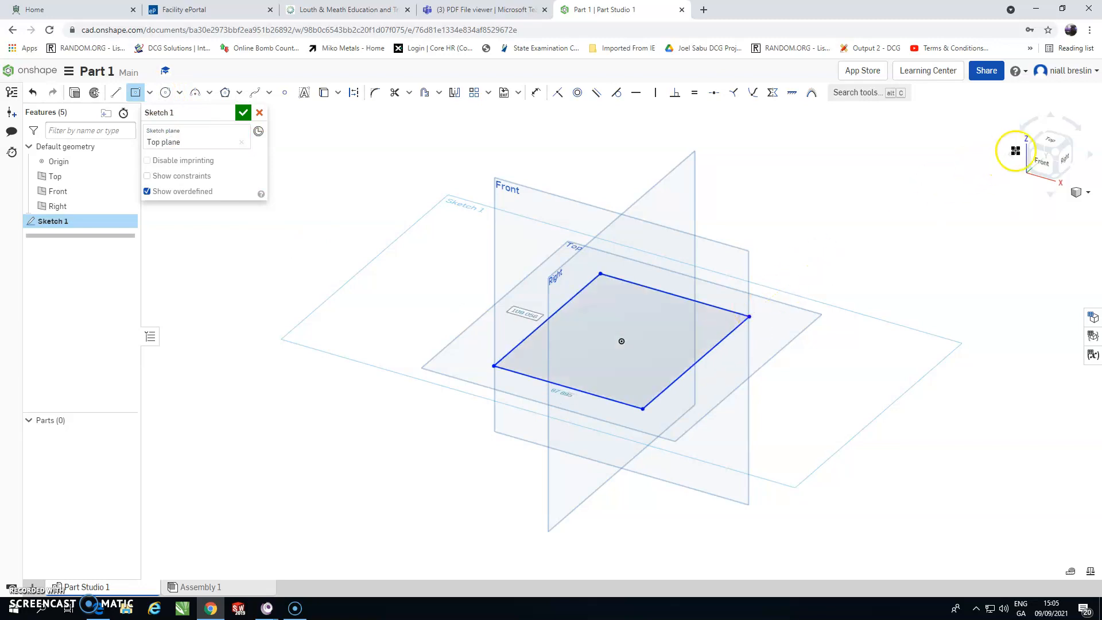
left_click(1051, 142)
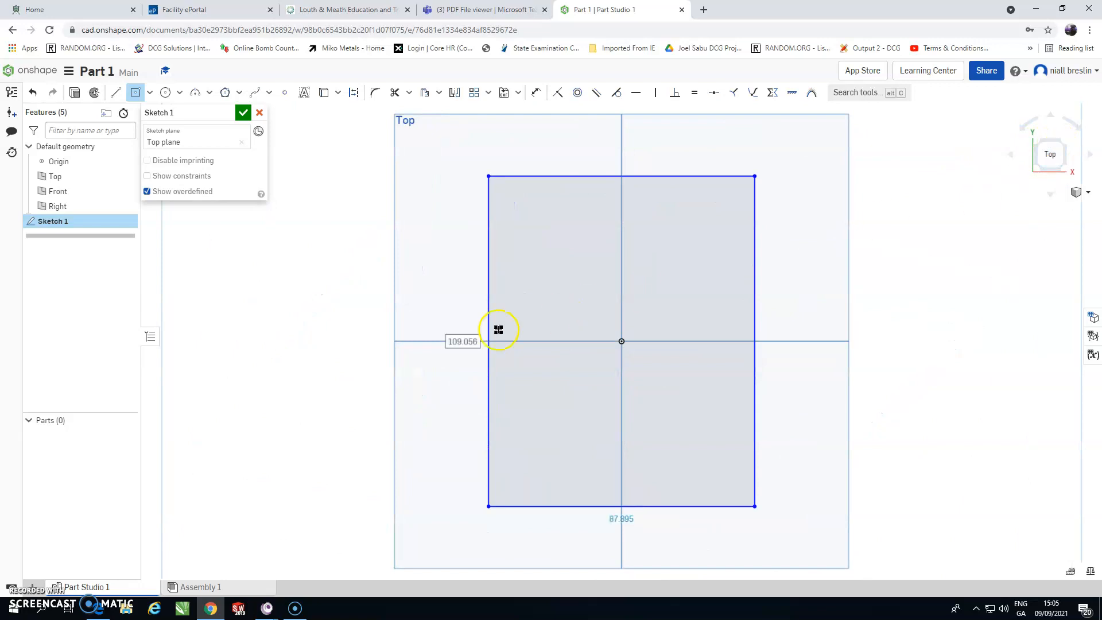
Step: Dimension the rectangle's top edge to 55 mm
left_click(474, 9)
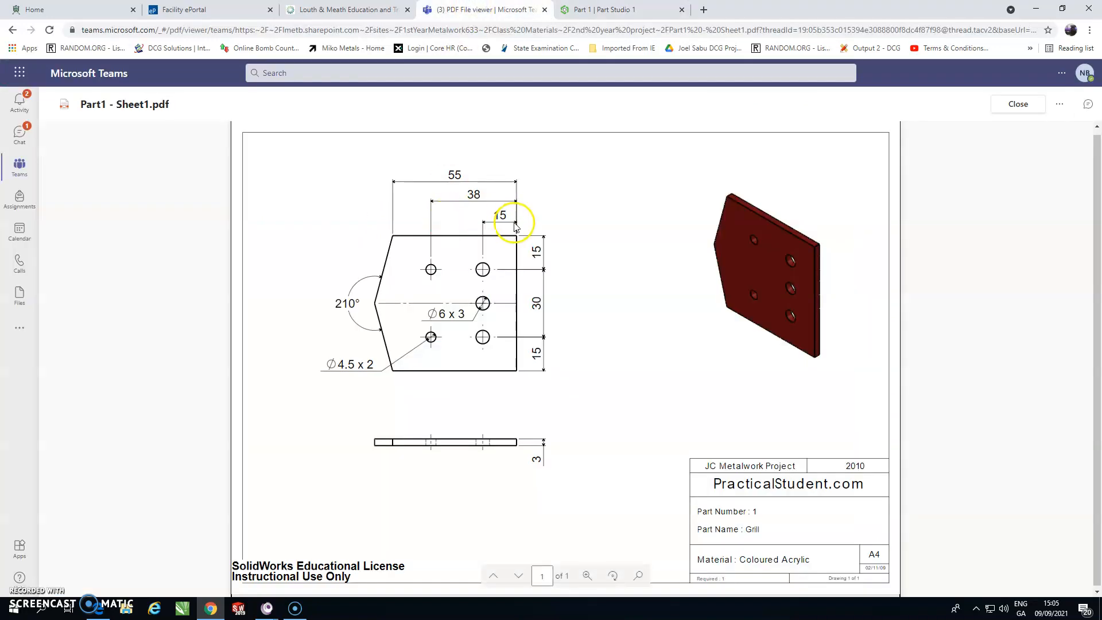
left_click(573, 9)
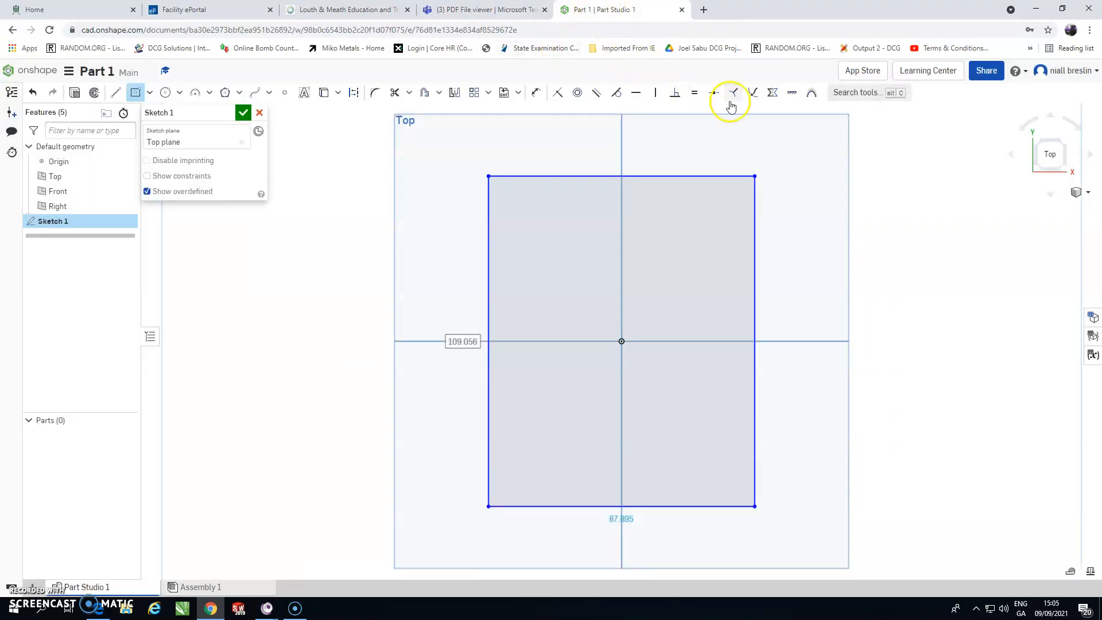
left_click(538, 93)
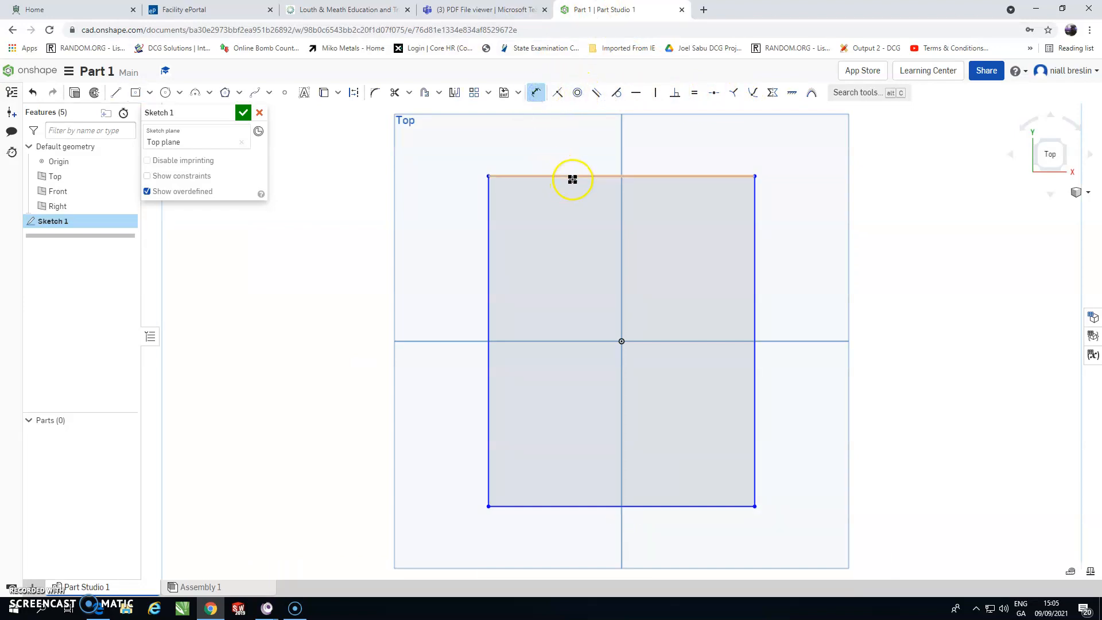
left_click(572, 176)
left_click(584, 143)
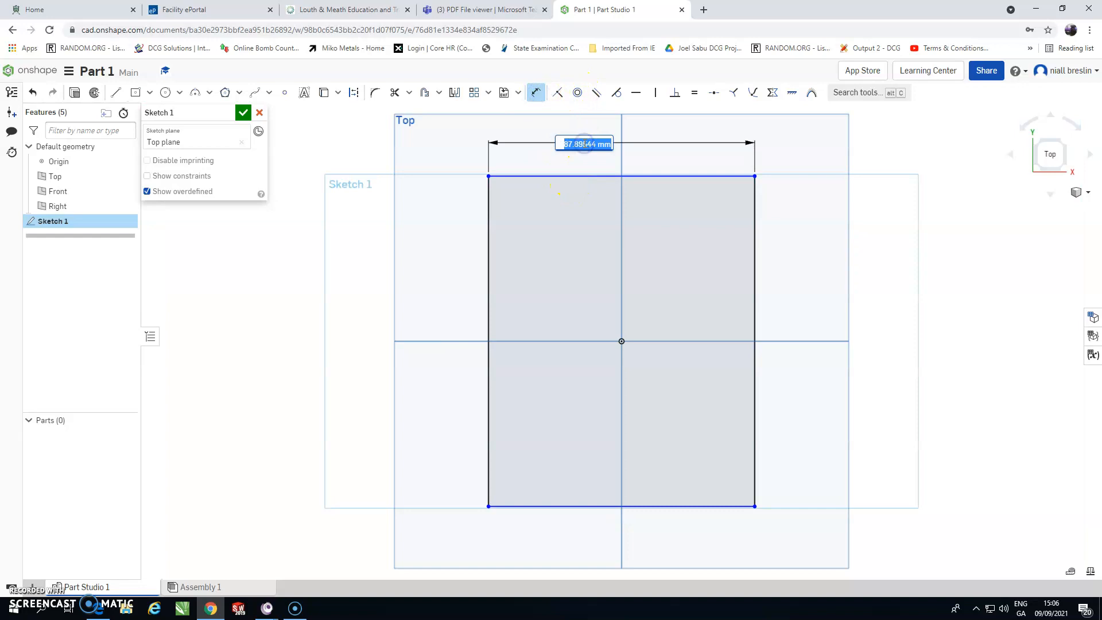
key("Return")
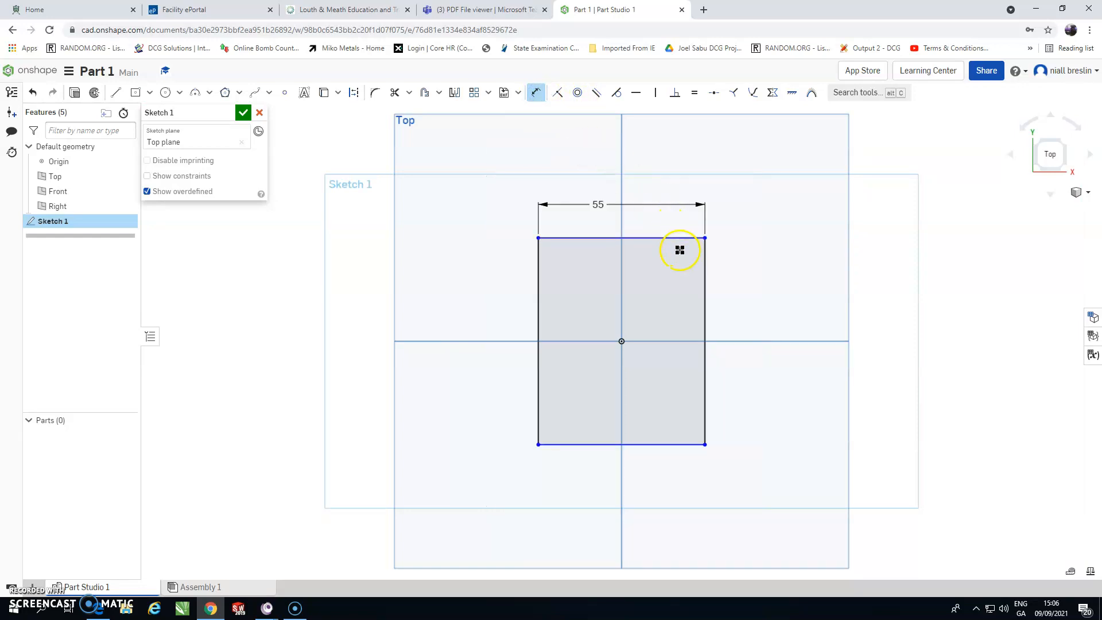
Step: Dimension the rectangle's right edge to a height of 60 mm
left_click(705, 277)
left_click(764, 294)
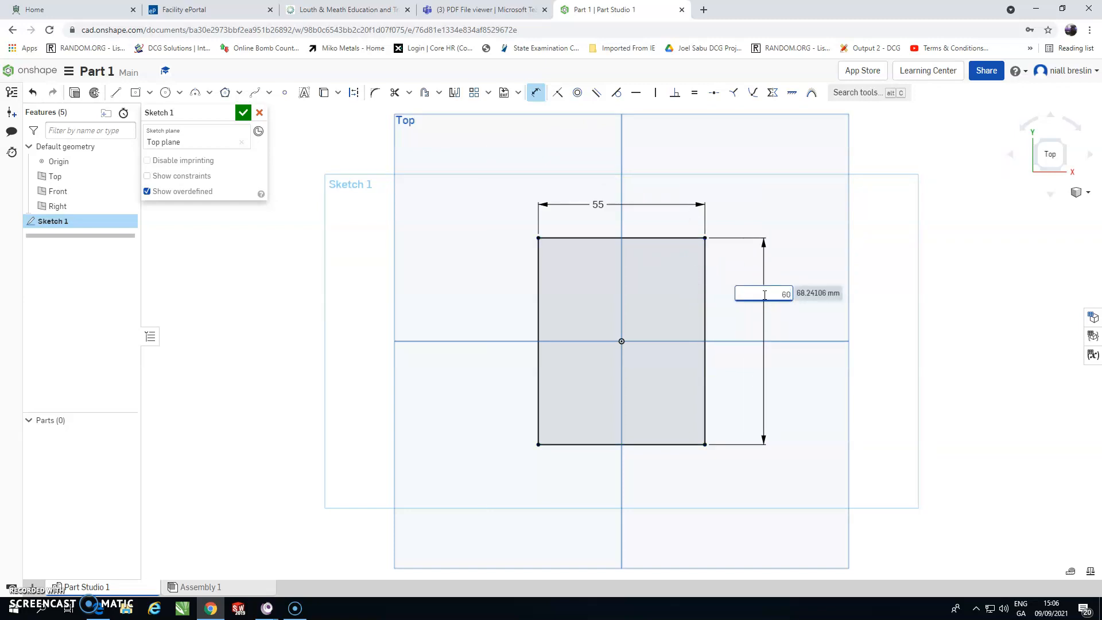
key("Return")
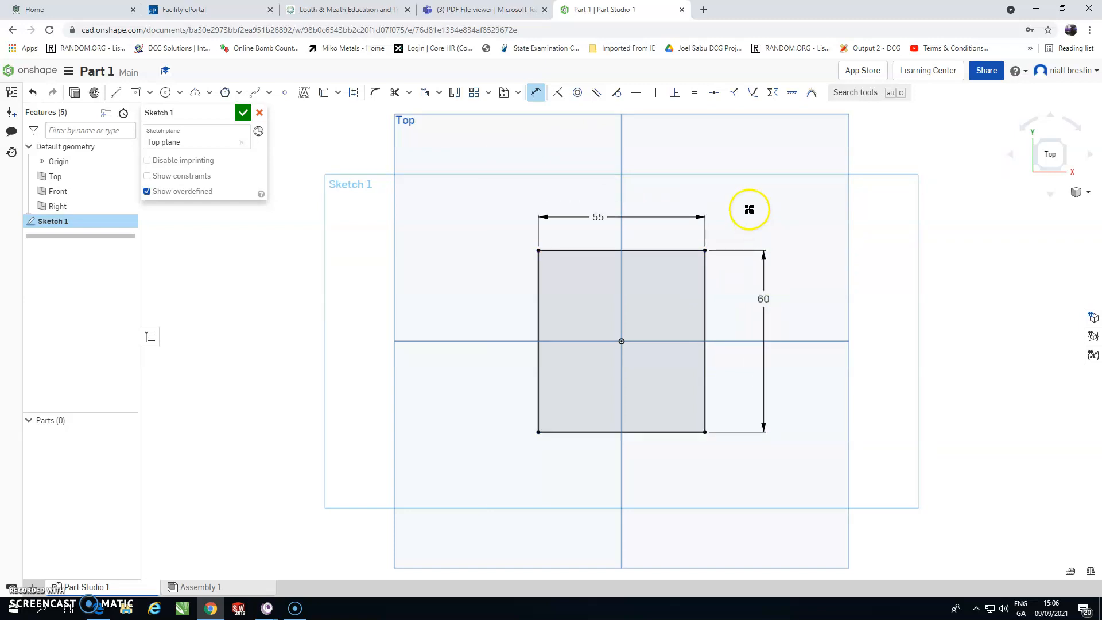
Step: Draw two lines from the rectangle's top-left corner to the horizontal axis and back to the bottom-left corner
left_click(479, 10)
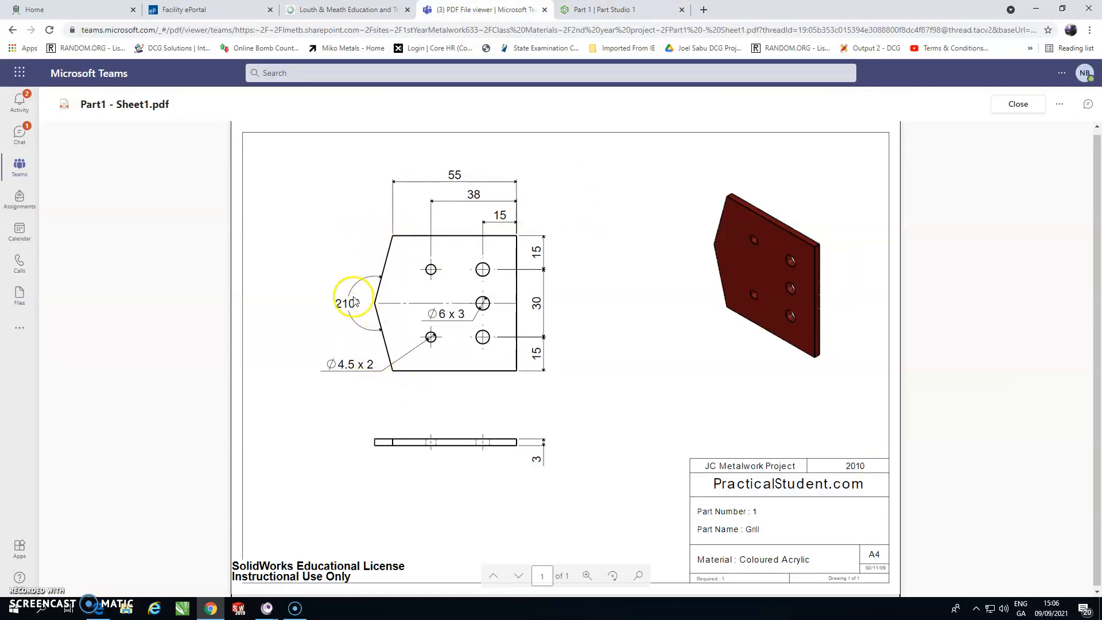
left_click(603, 10)
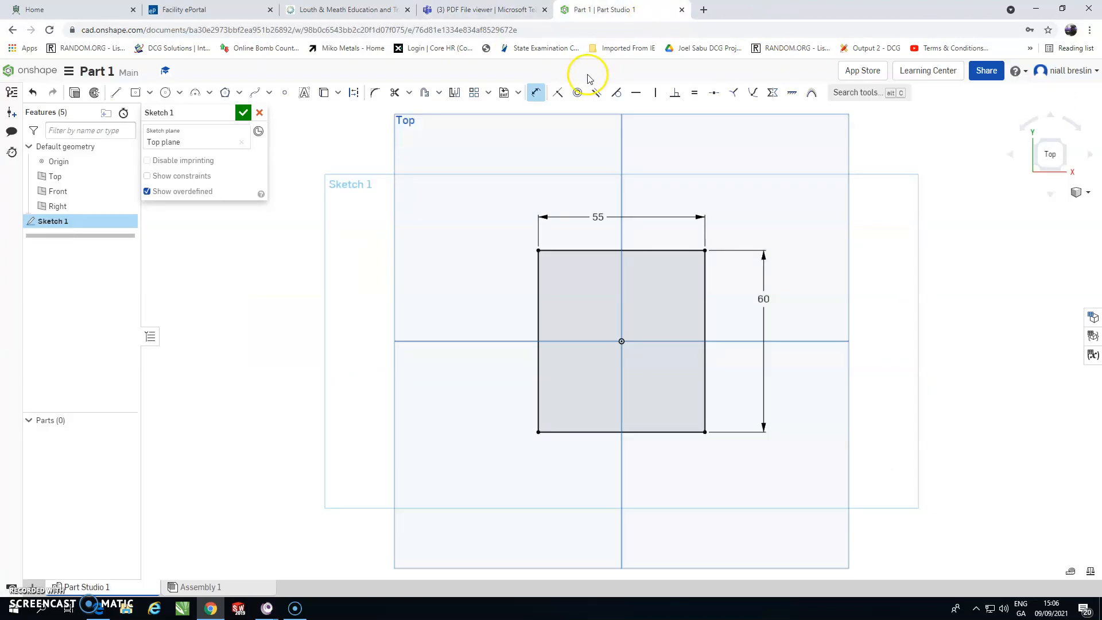
left_click(117, 95)
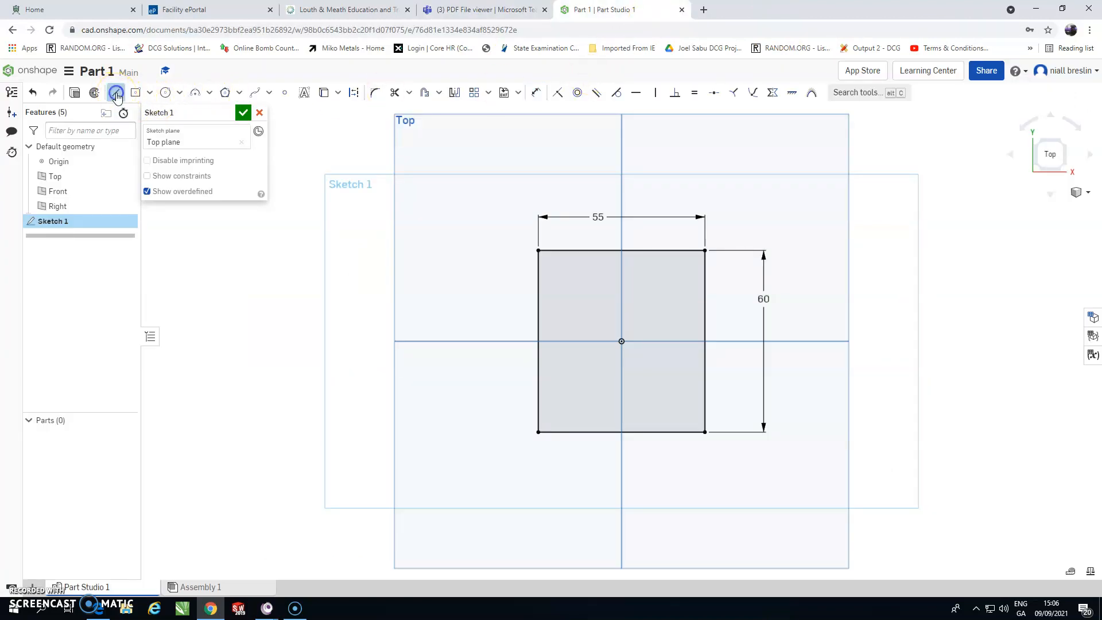
left_click(539, 250)
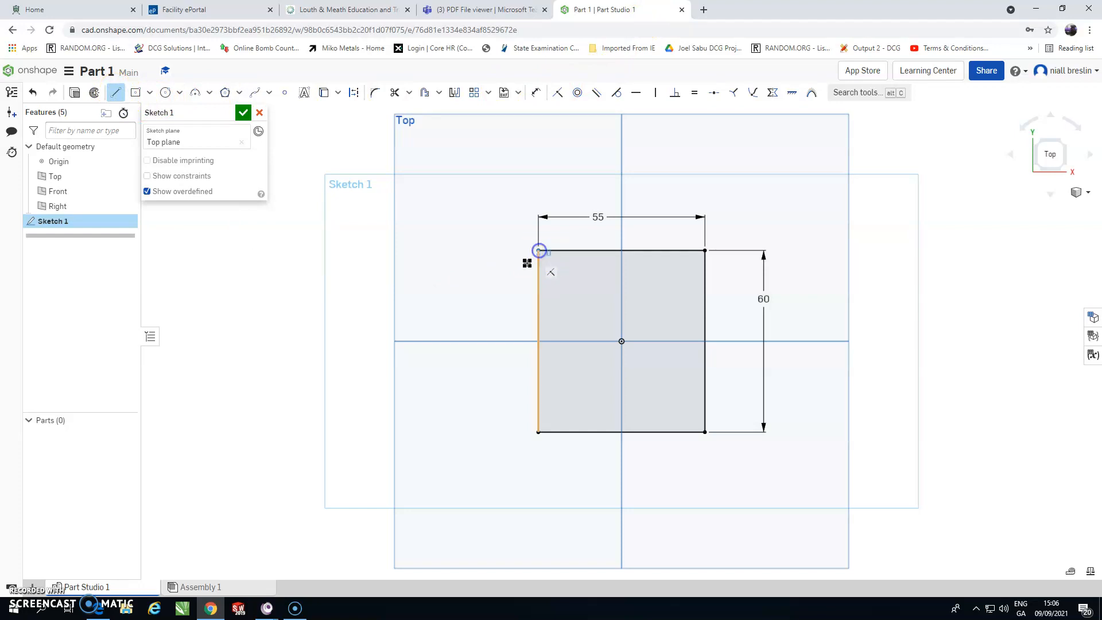
left_click(462, 341)
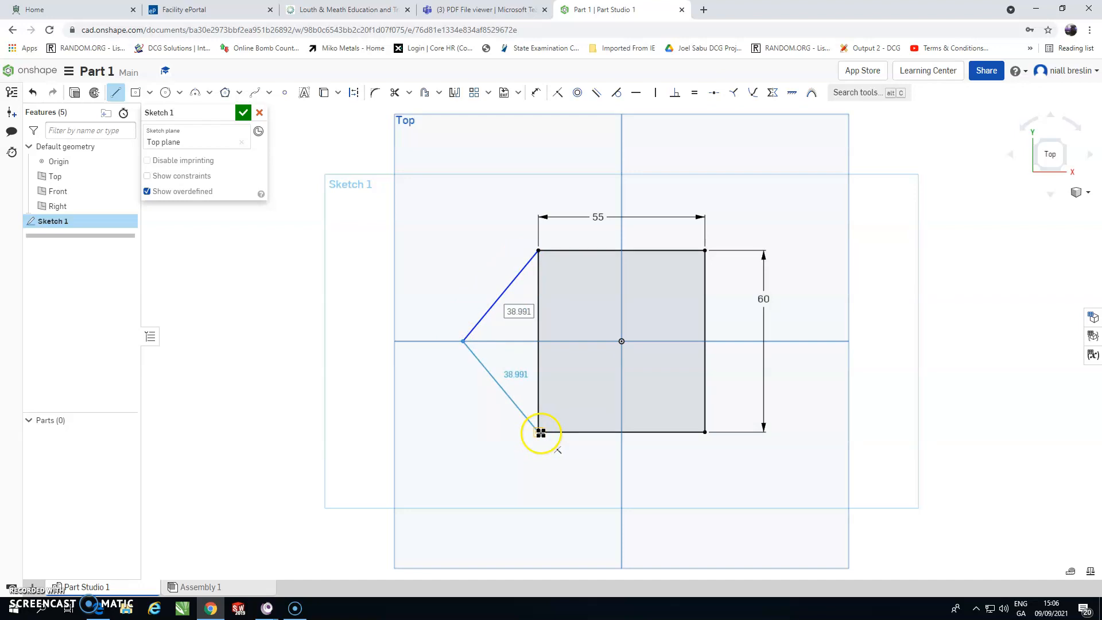
left_click(540, 432)
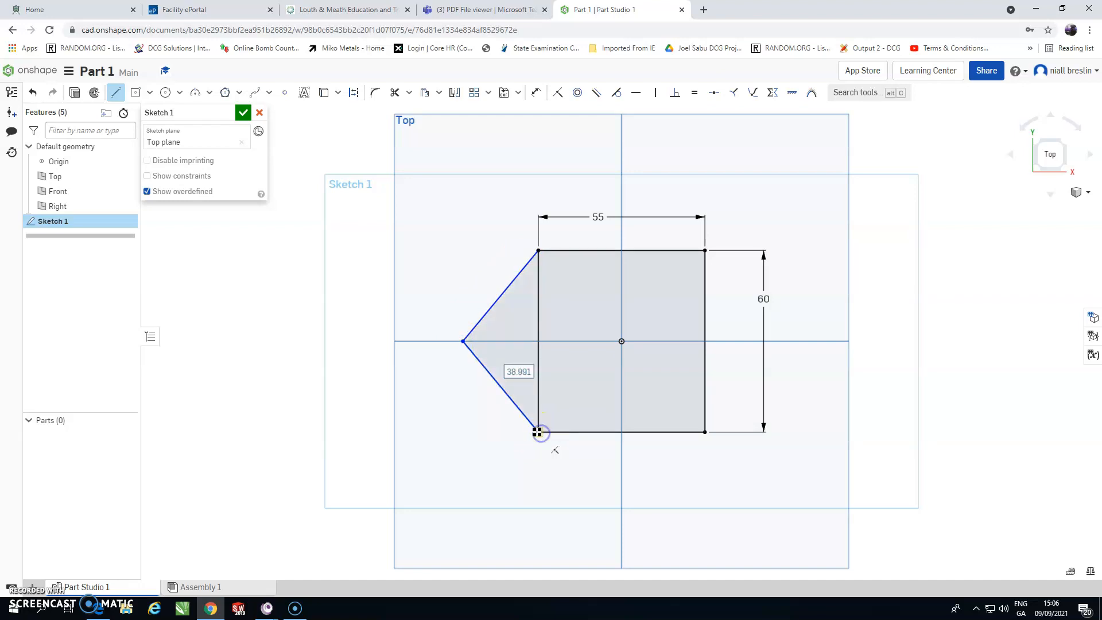
Step: Dimension the outer angle between the two pointed-end lines as 210°
left_click(534, 93)
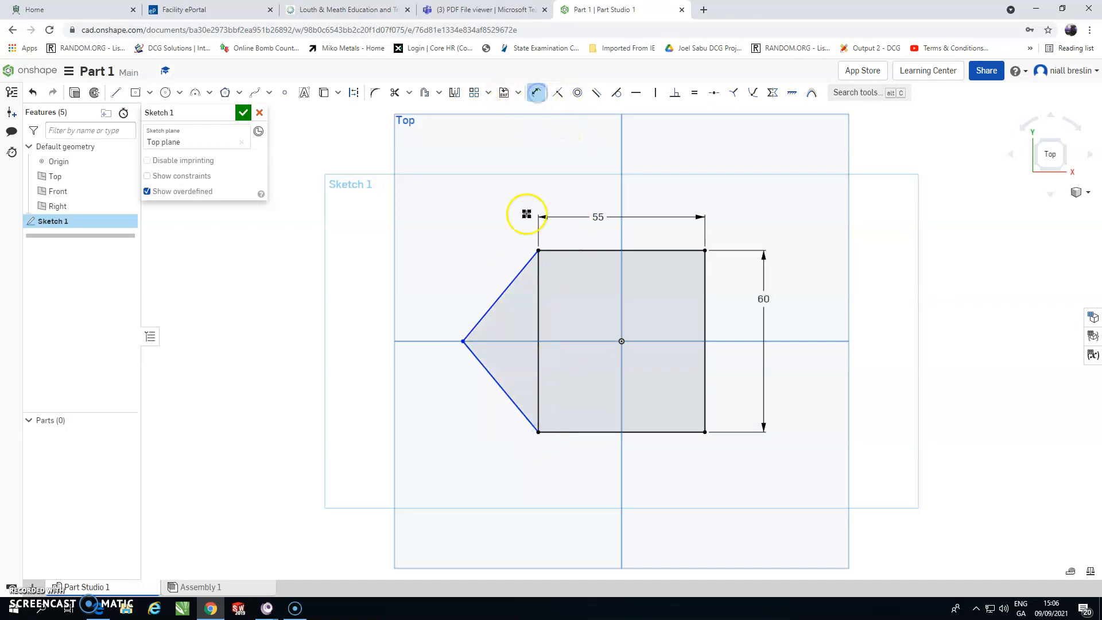
left_click(496, 300)
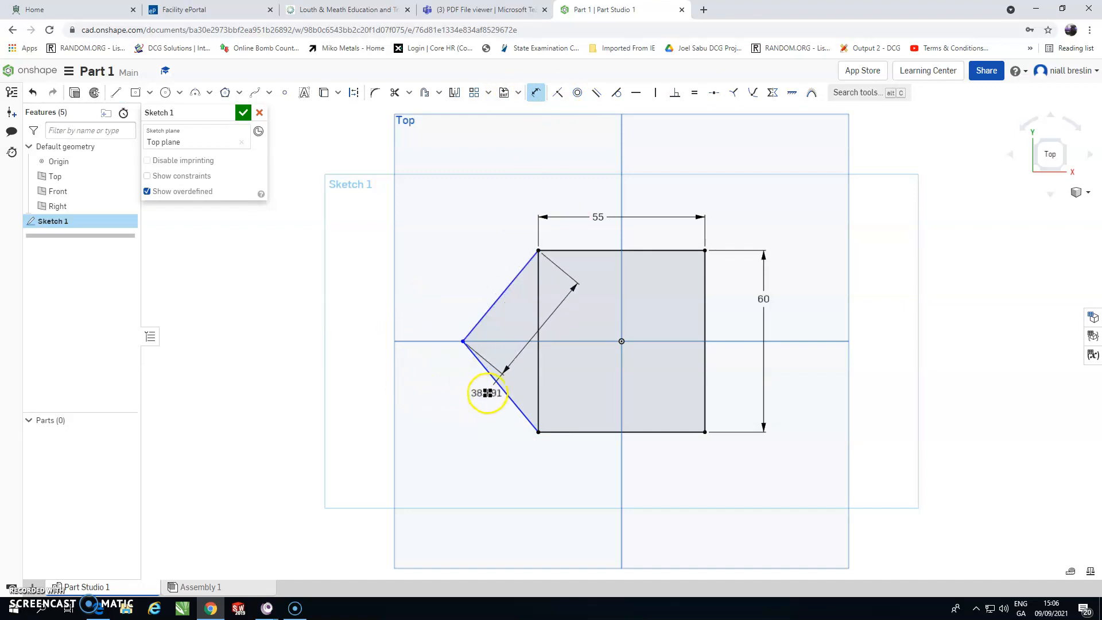
left_click(494, 381)
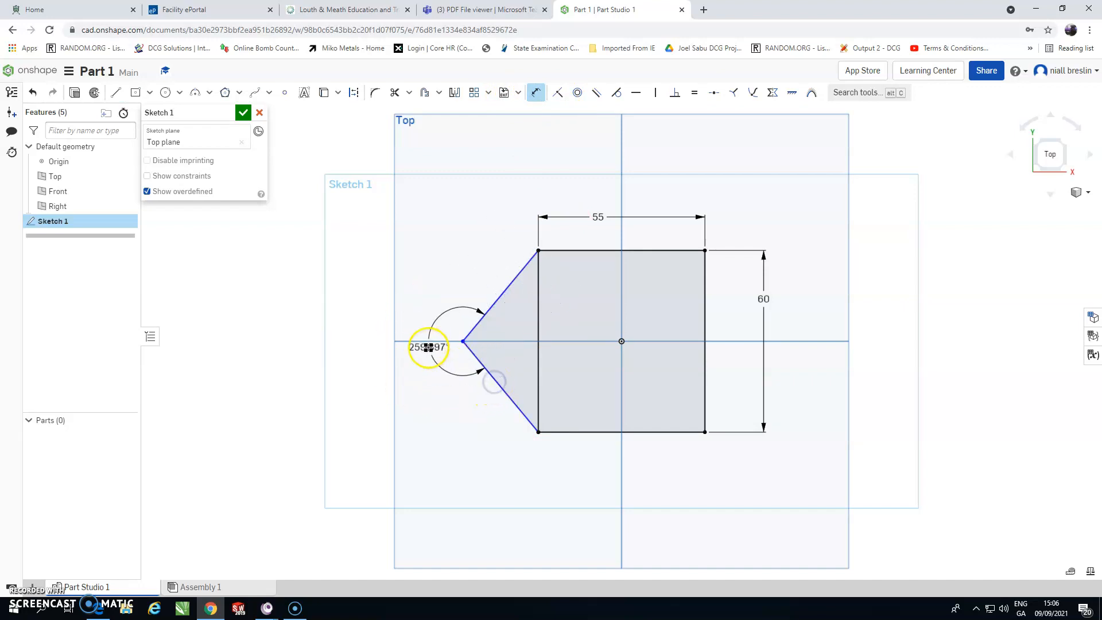
left_click(370, 355)
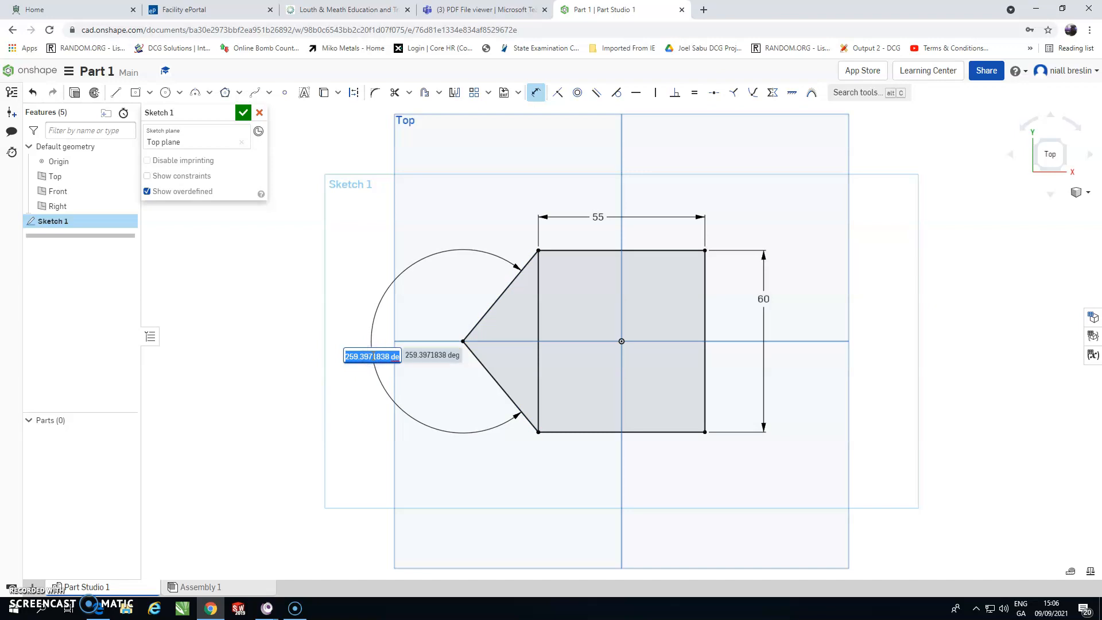
type("21")
key("Return")
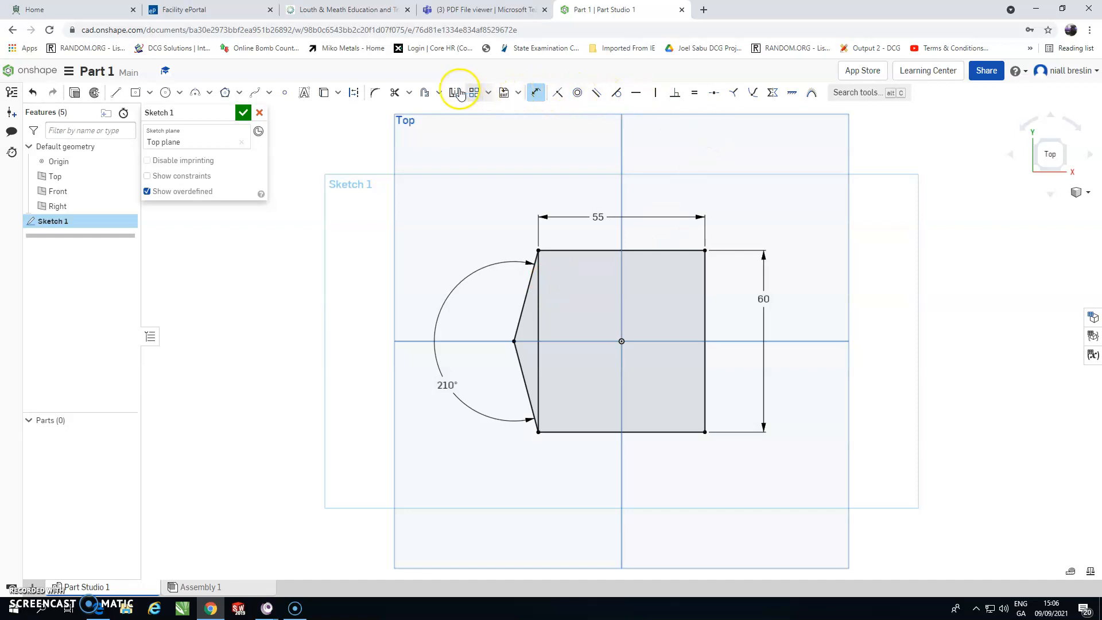
Step: Trim away the rectangle's left edge between the two pointed-end lines, checking the reference drawing
left_click(393, 93)
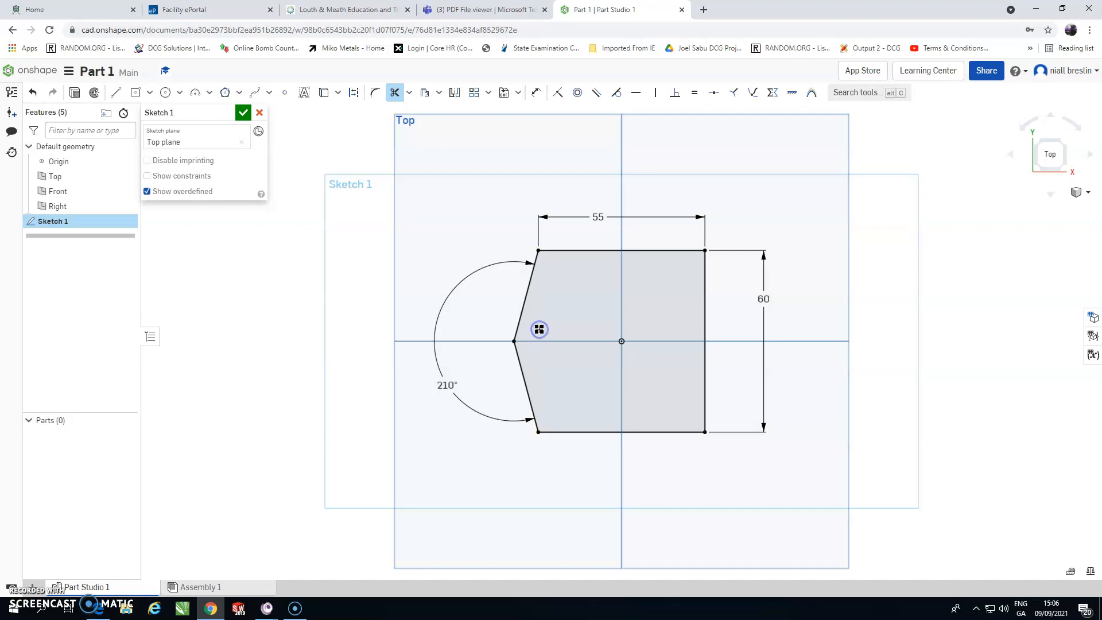
left_click(466, 10)
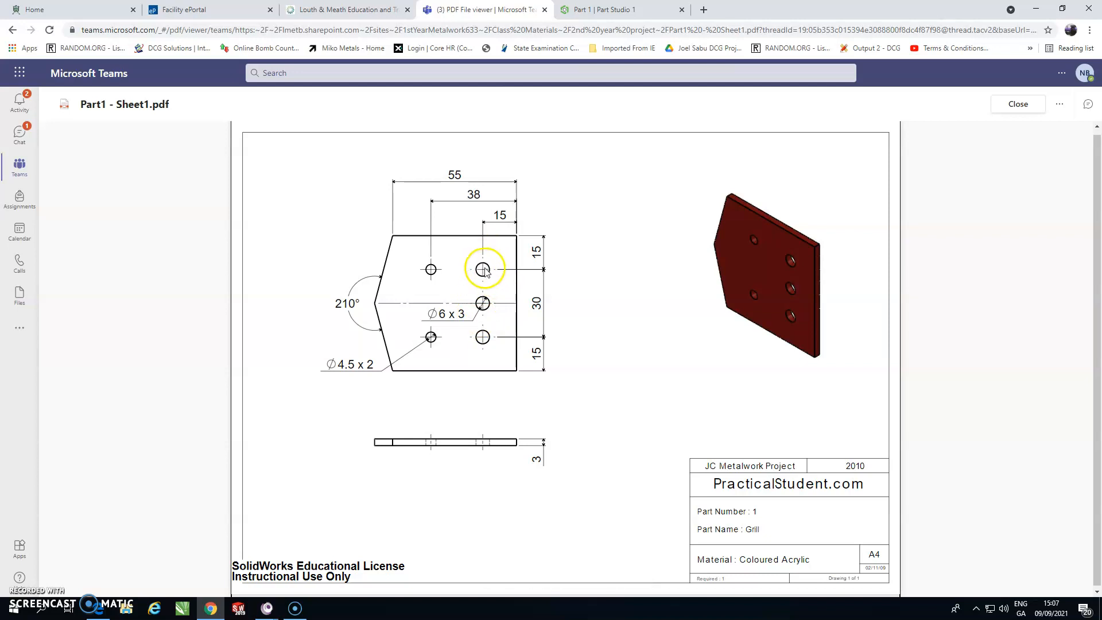
left_click(591, 9)
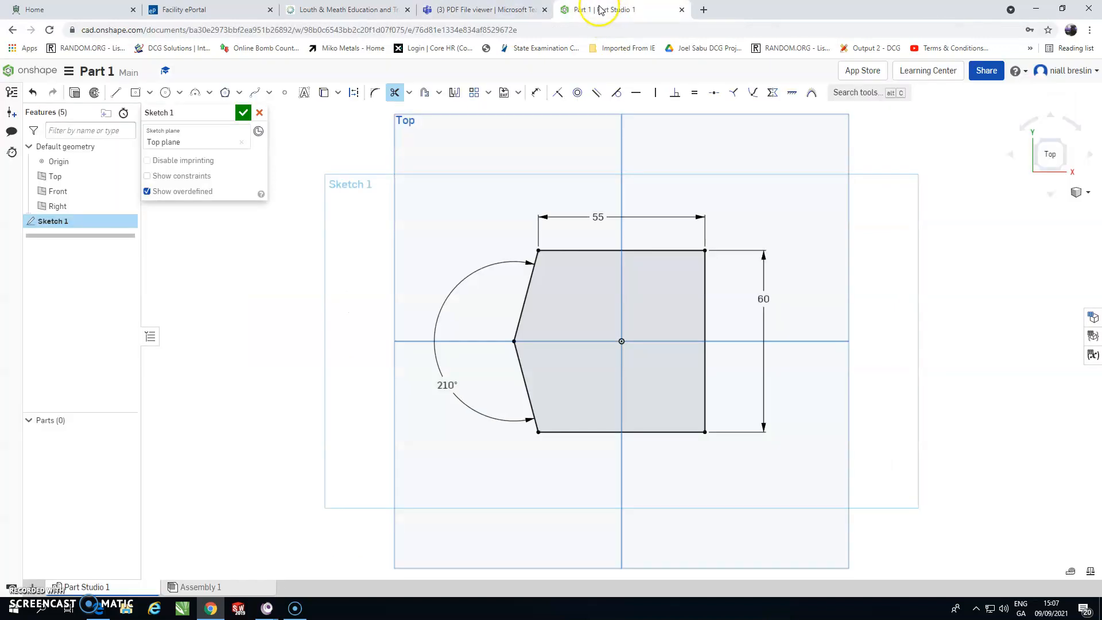
Step: Draw a circle near the top-right corner and dimension its centre 15 mm below the top edge
left_click(166, 92)
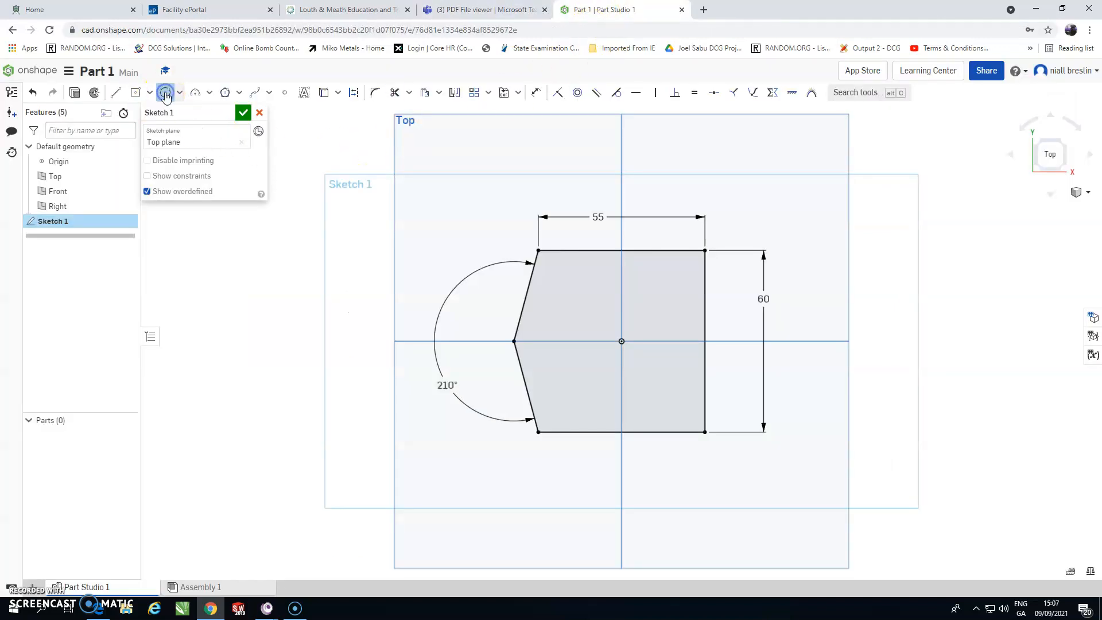
left_click(676, 285)
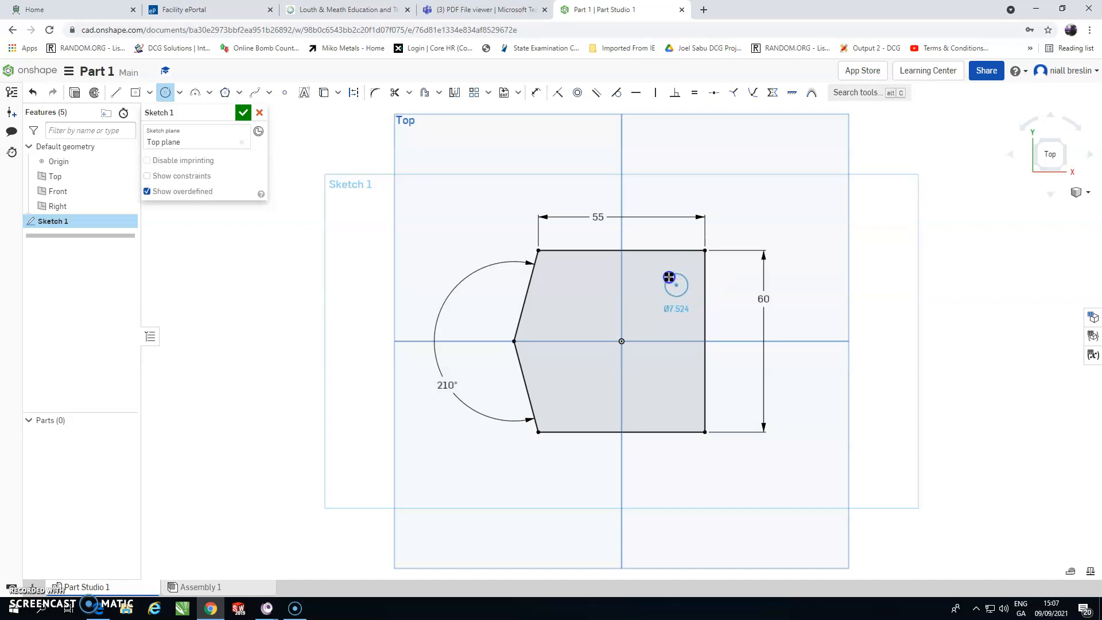
left_click(536, 93)
left_click(670, 241)
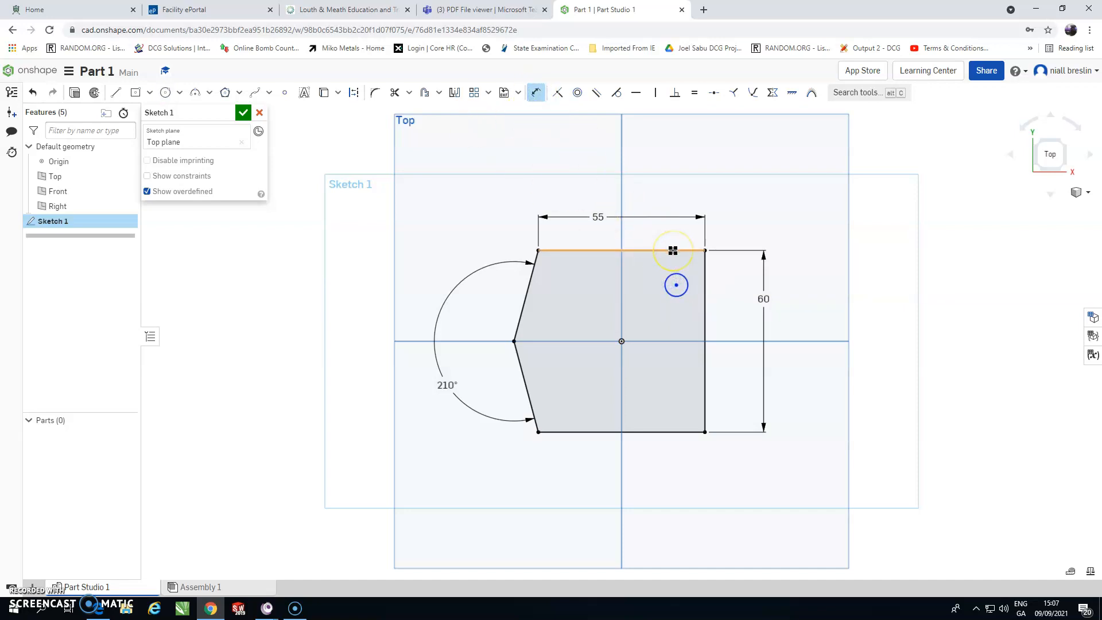
left_click(672, 251)
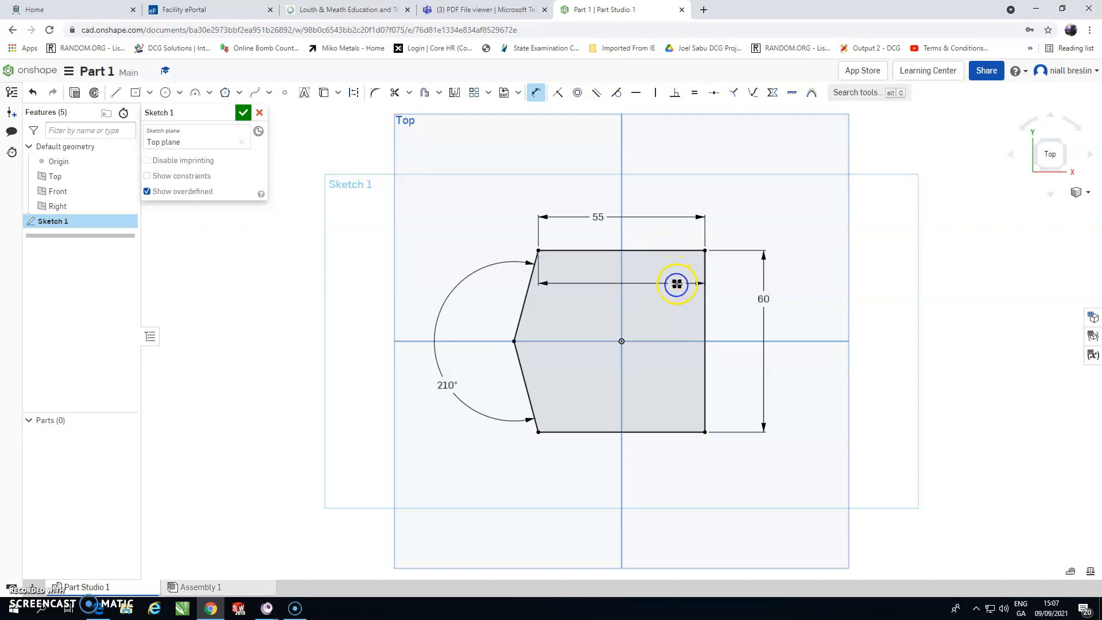
left_click(675, 289)
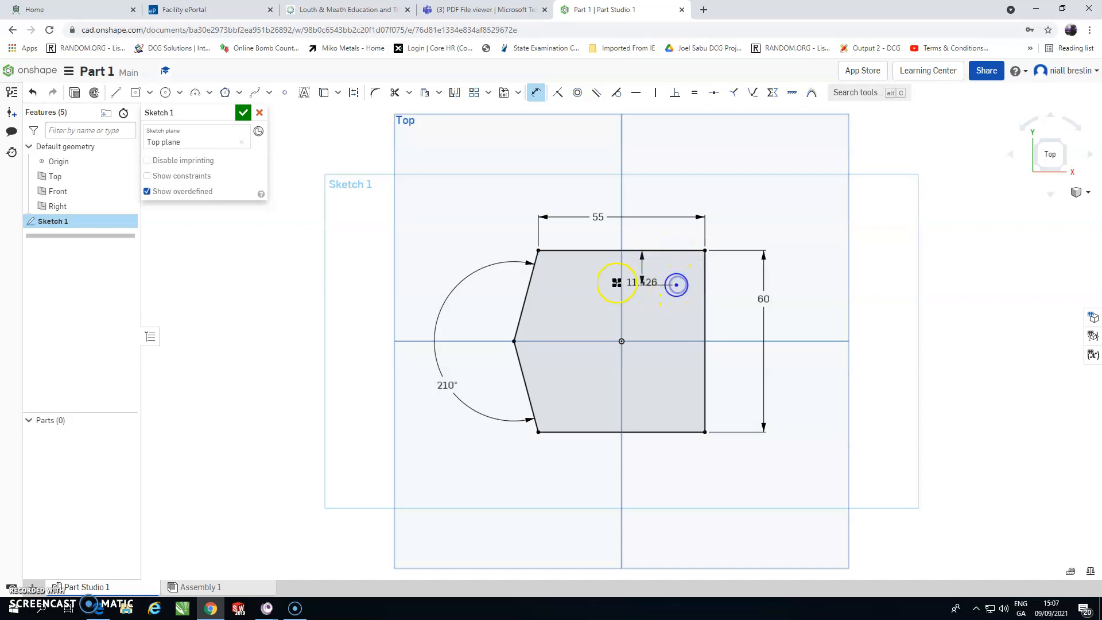
left_click(586, 281)
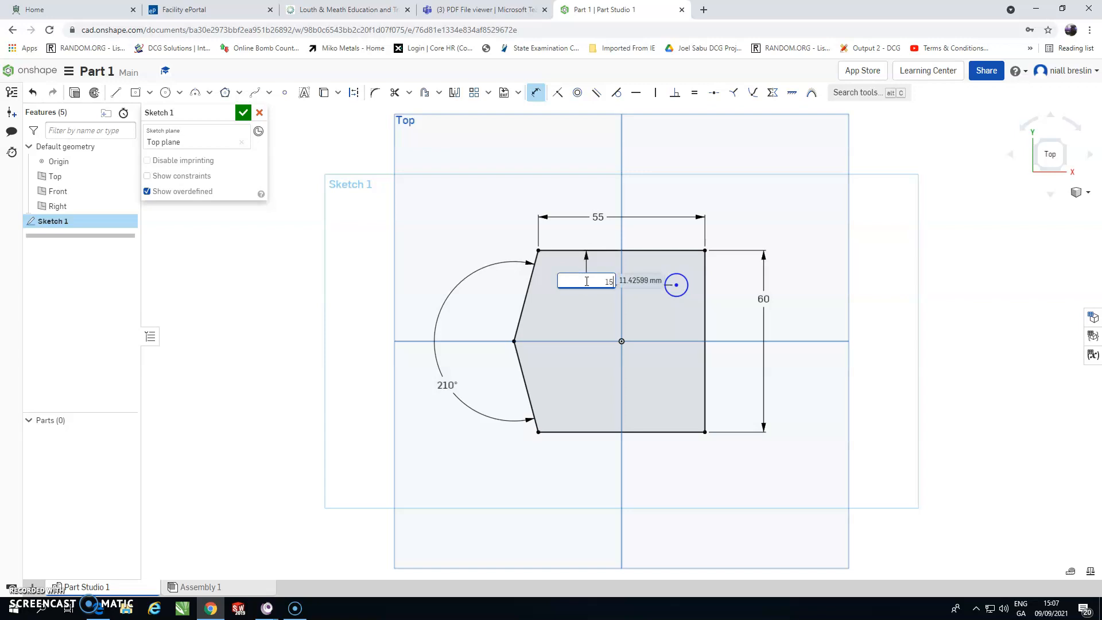
key("Return")
Step: Dimension the circle's centre 15 mm from the plate's right edge
left_click(706, 310)
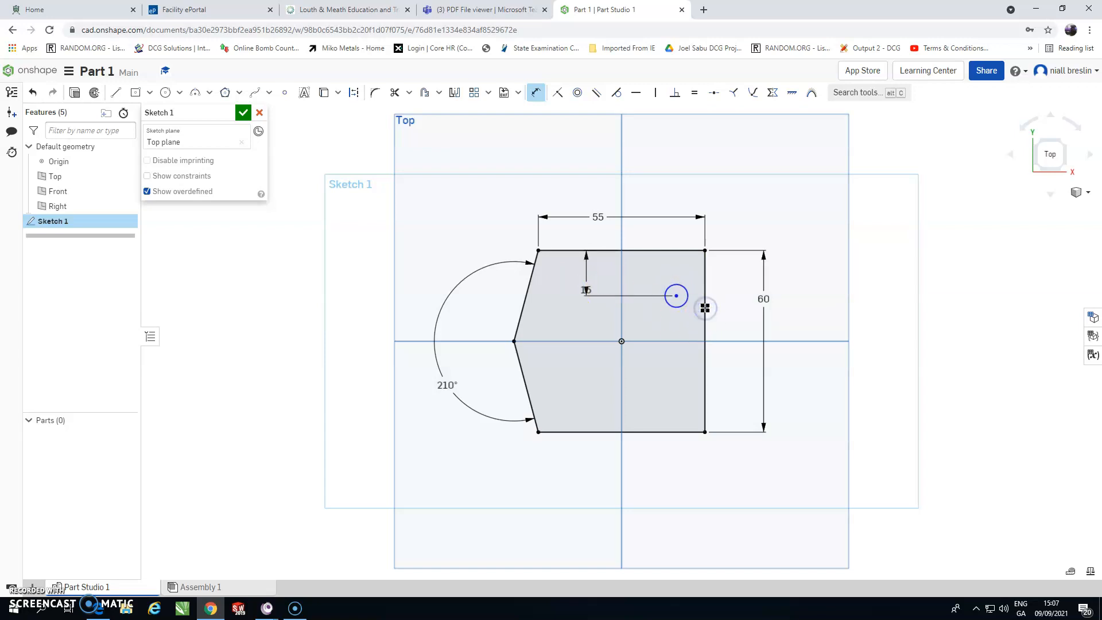
left_click(677, 296)
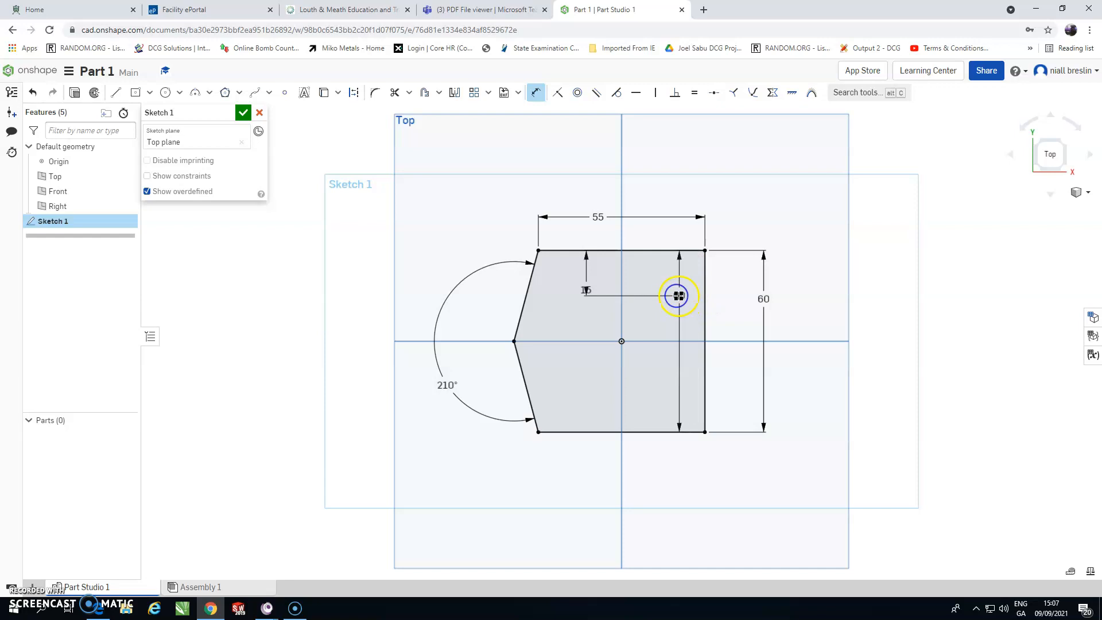
left_click(677, 324)
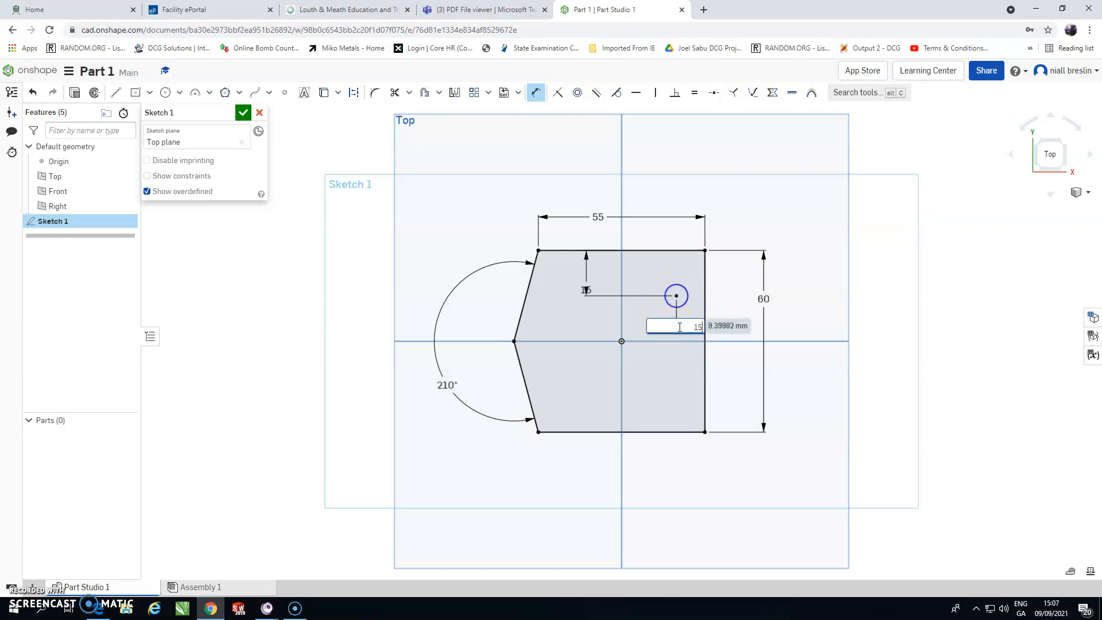
type("15")
key("Return")
Step: Dimension the top-right circle's diameter as 6 mm
left_click(657, 291)
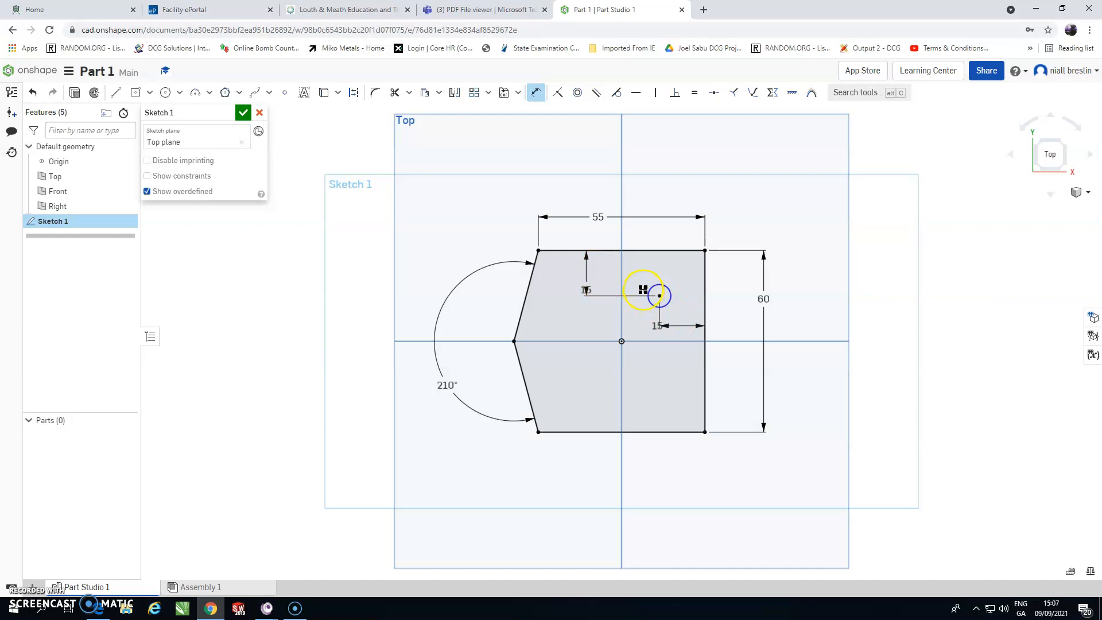
left_click(667, 288)
left_click(681, 279)
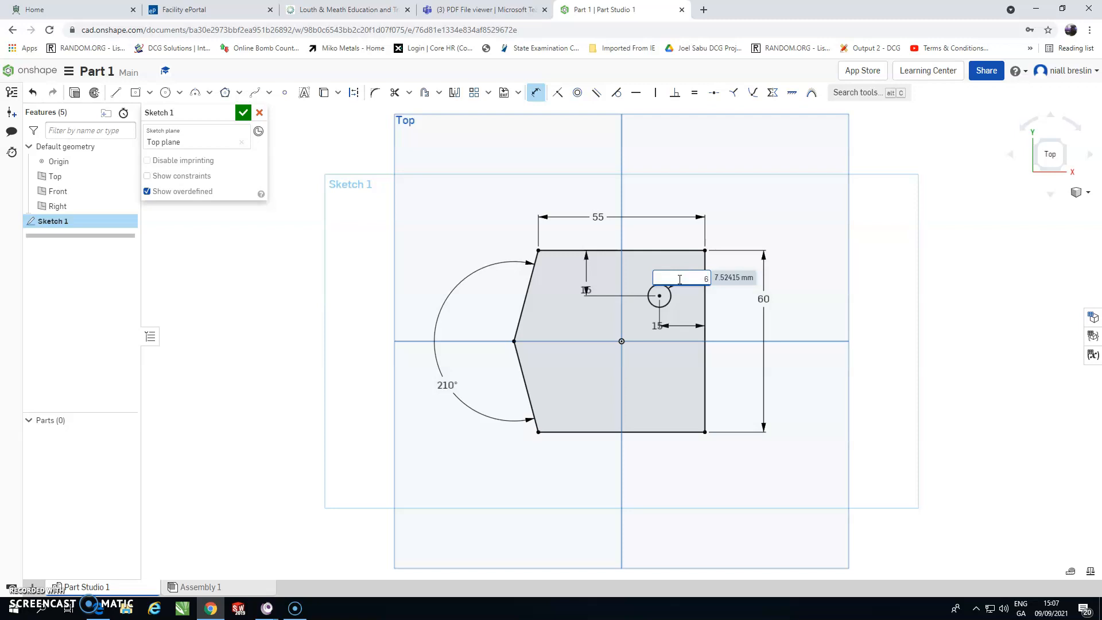
key("Escape")
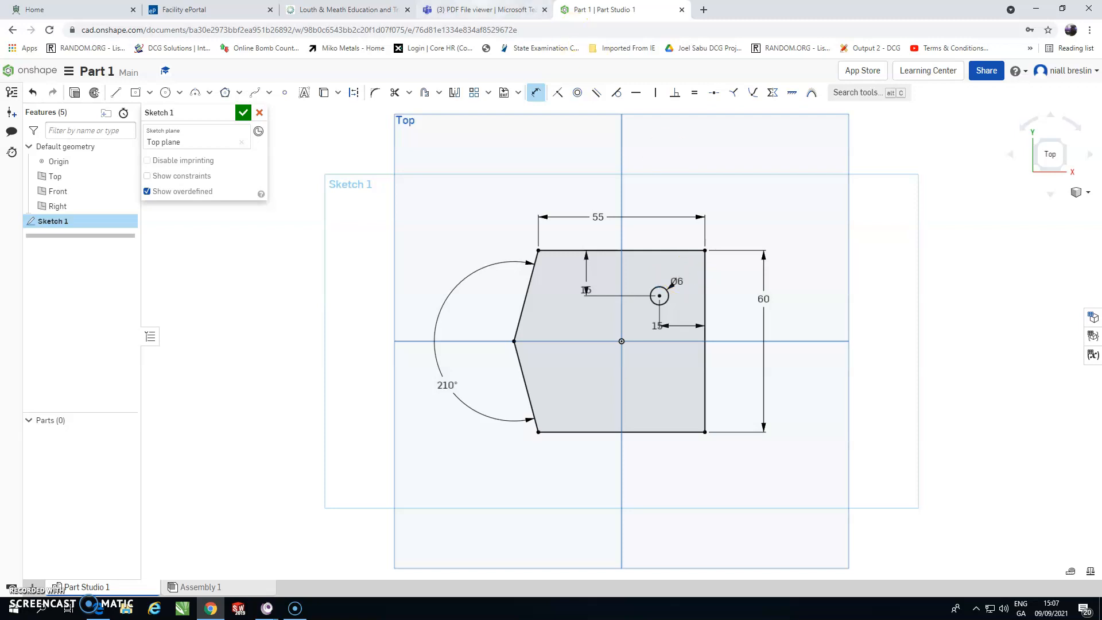
Step: Mirror the 6 mm circle about the horizontal axis to make the lower-right hole
left_click(485, 10)
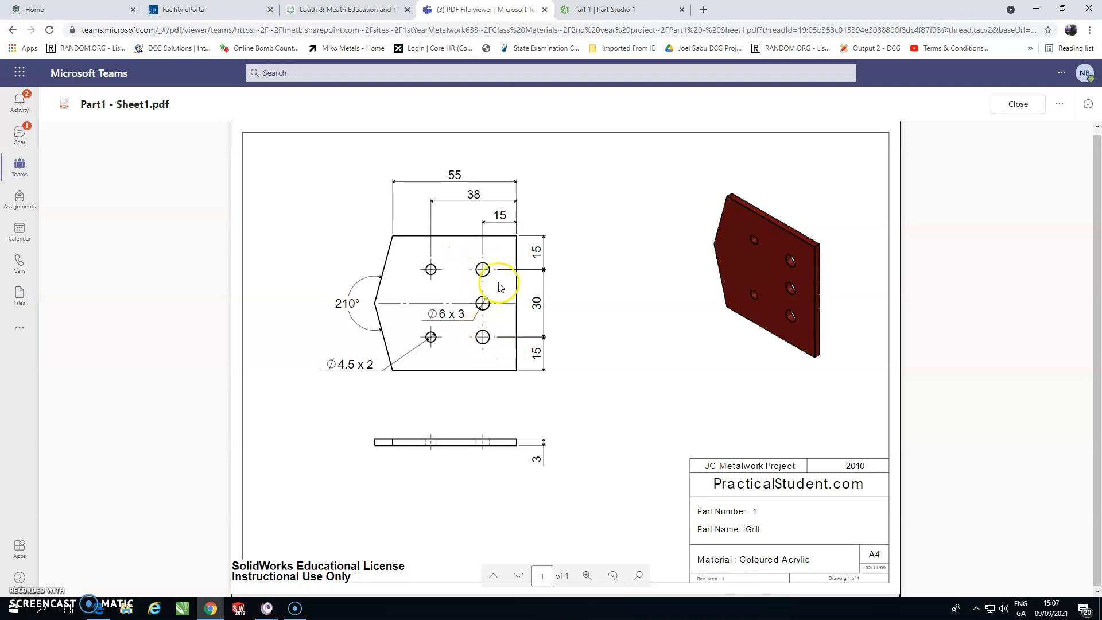
left_click(603, 10)
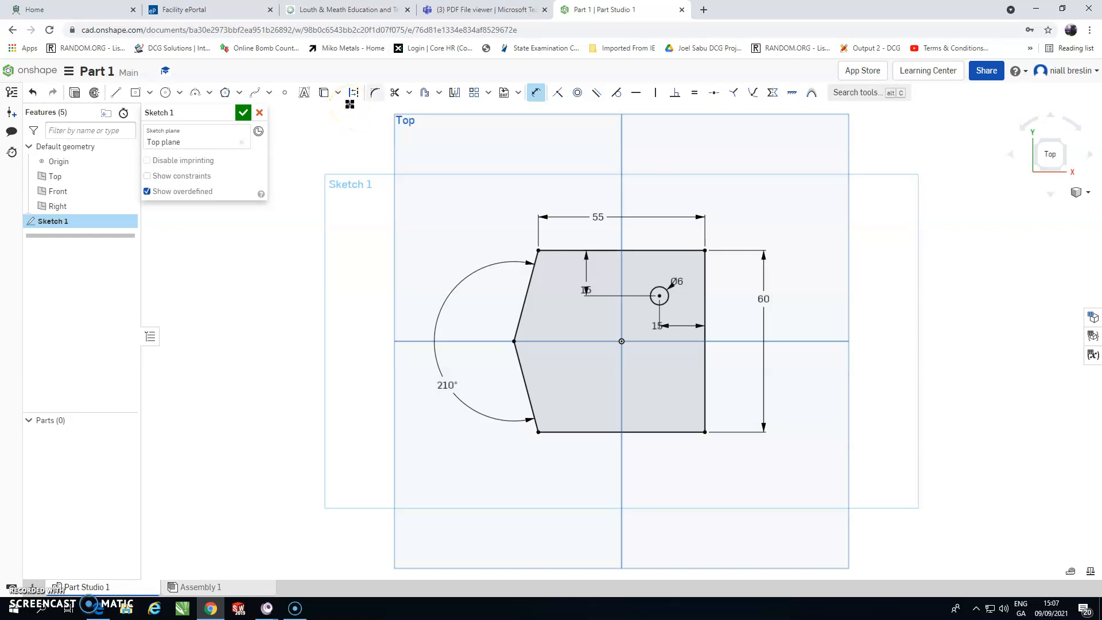
left_click(456, 94)
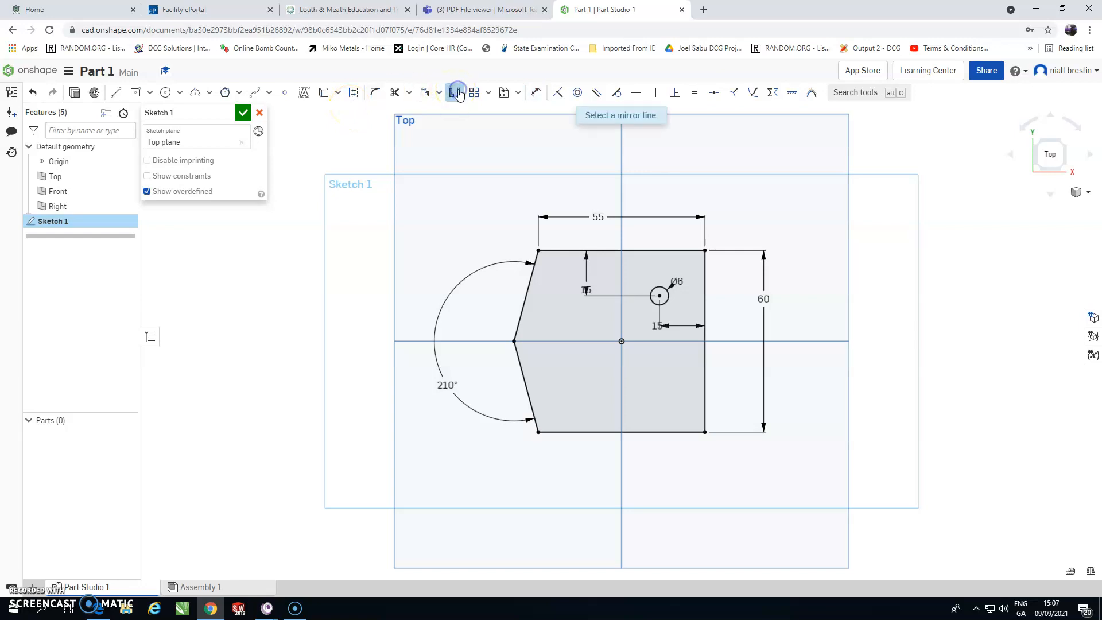
left_click(589, 117)
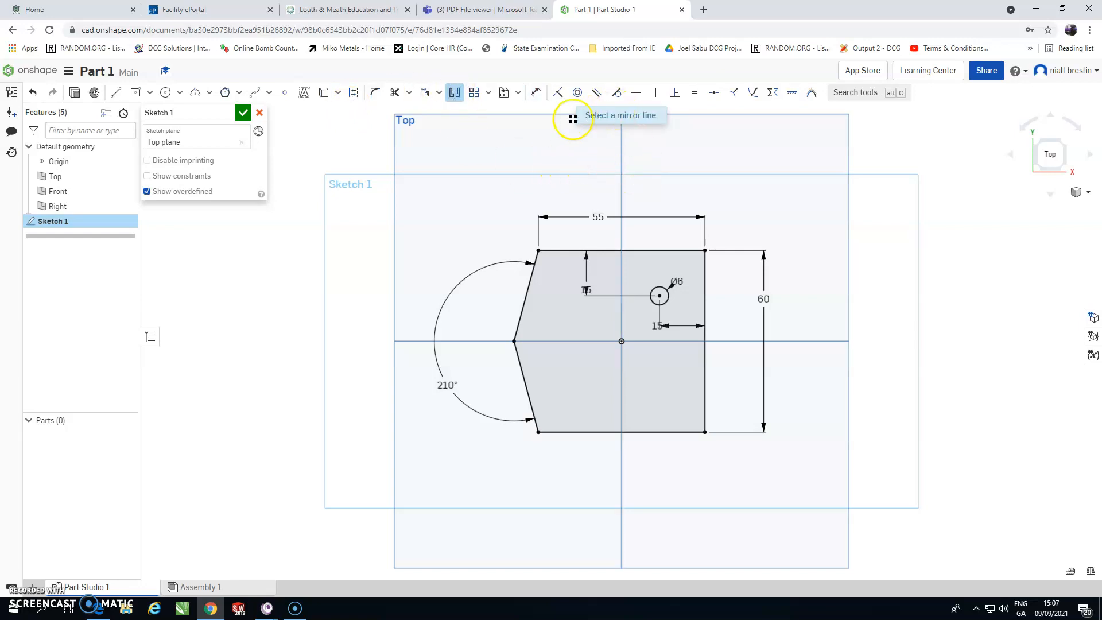
left_click(676, 341)
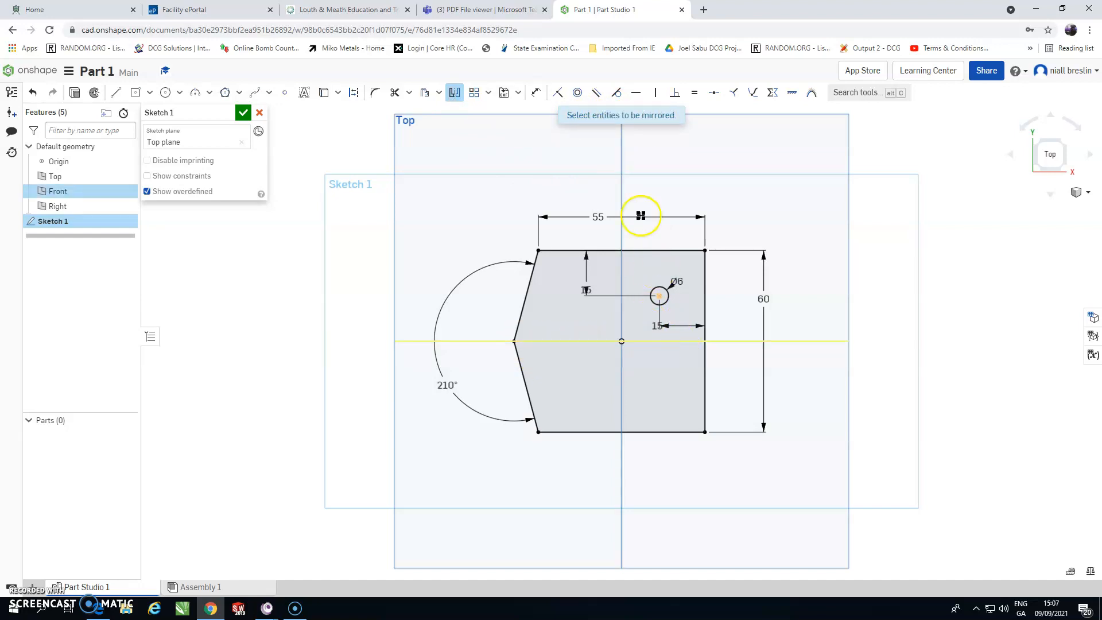
left_click(666, 303)
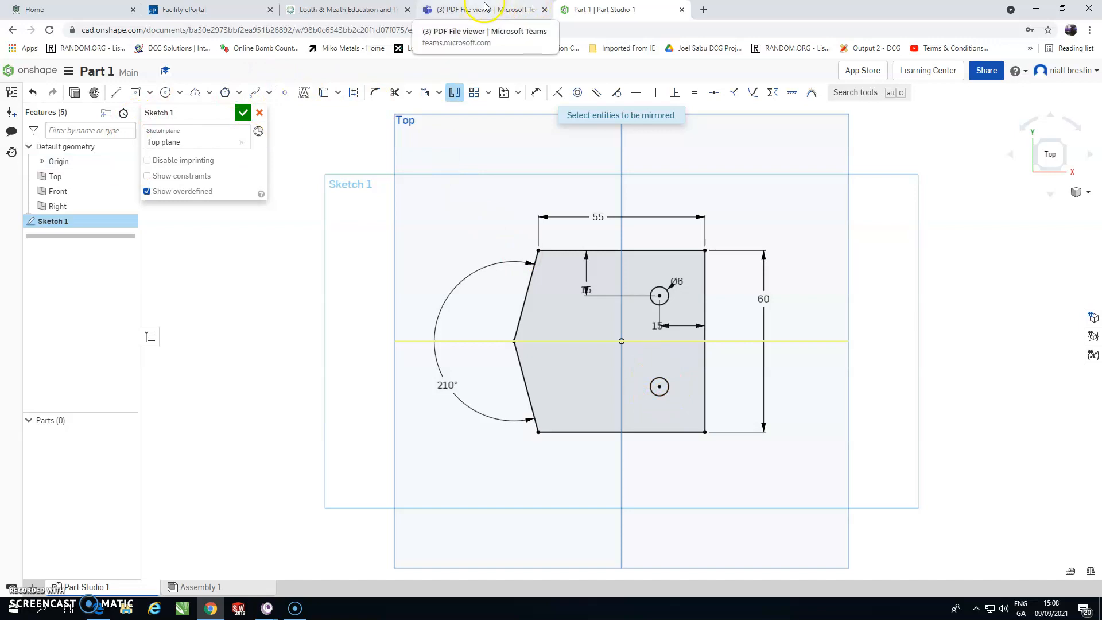
Step: Draw a middle circle on the horizontal axis between the two right-side holes and set its diameter to 6 mm
left_click(167, 94)
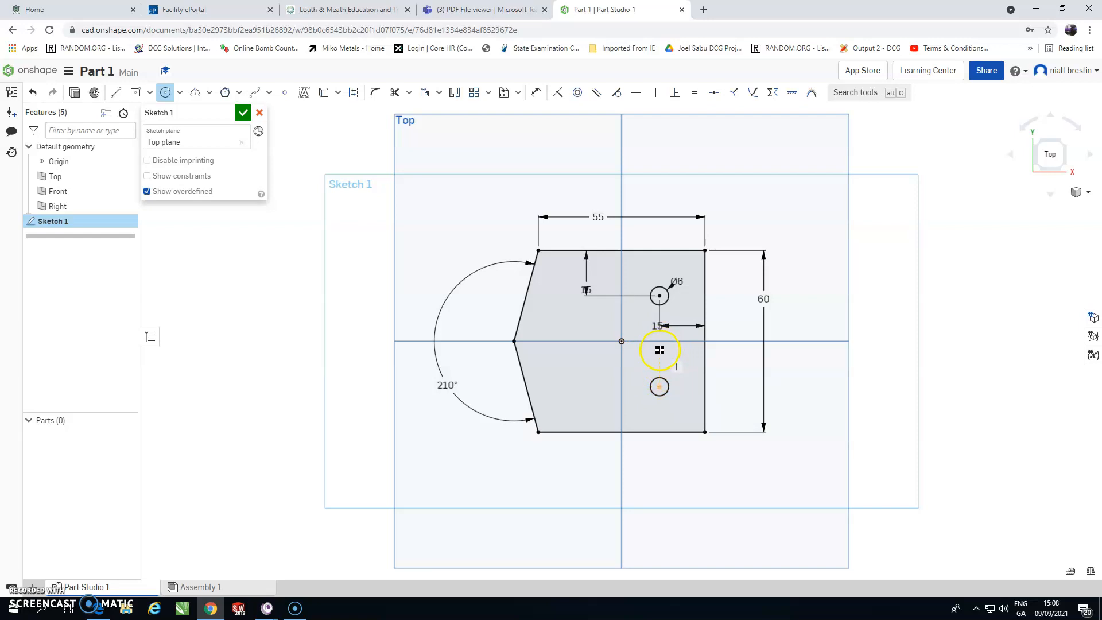
left_click(667, 331)
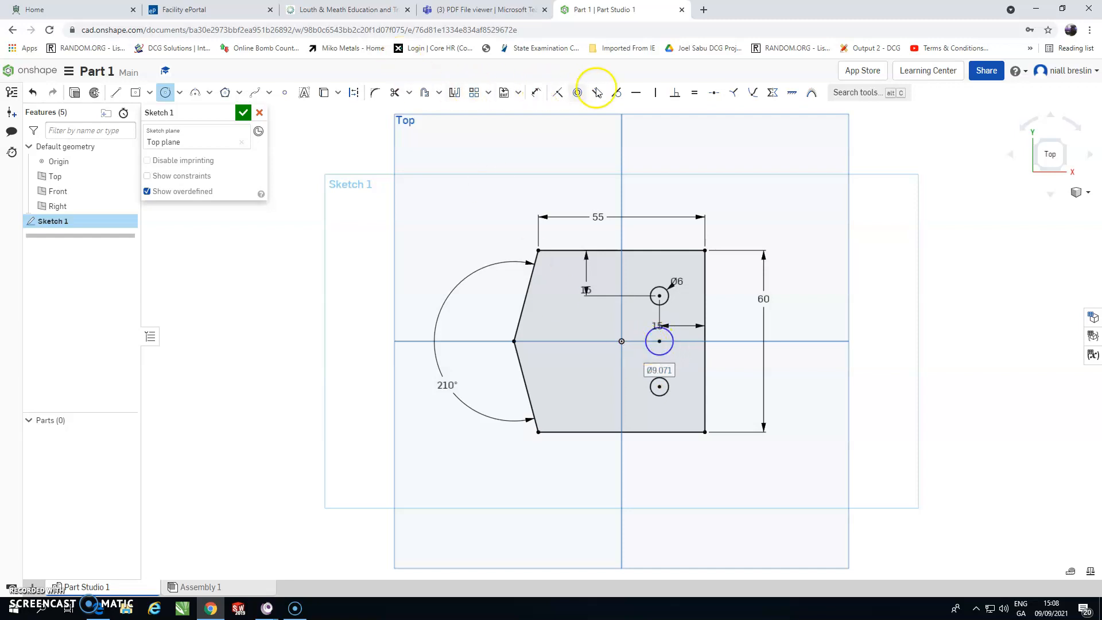
left_click(536, 91)
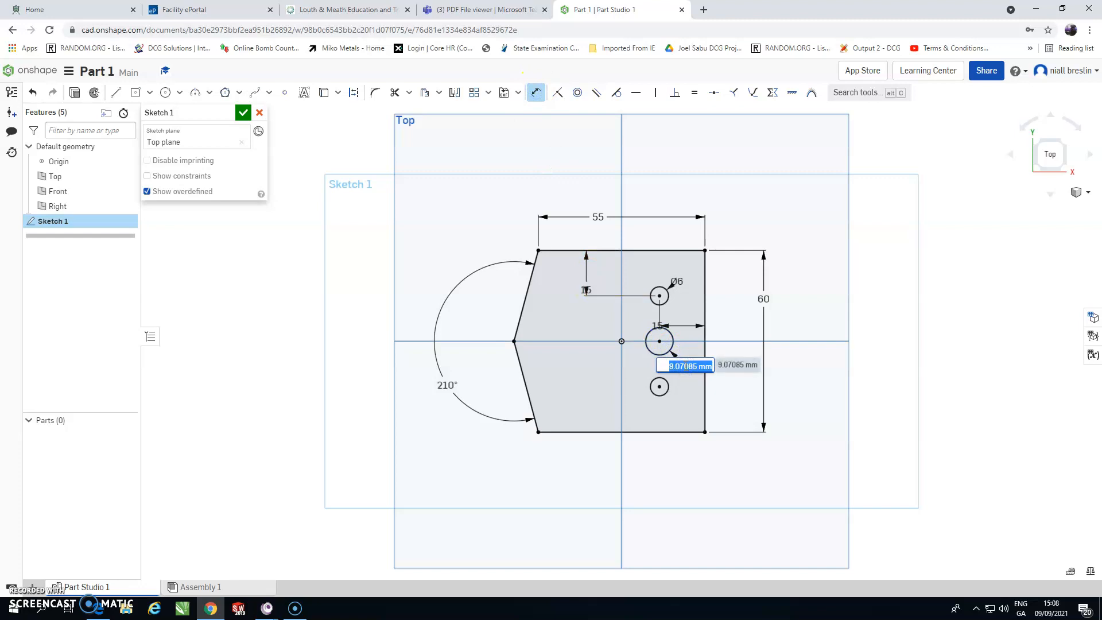
key("Return")
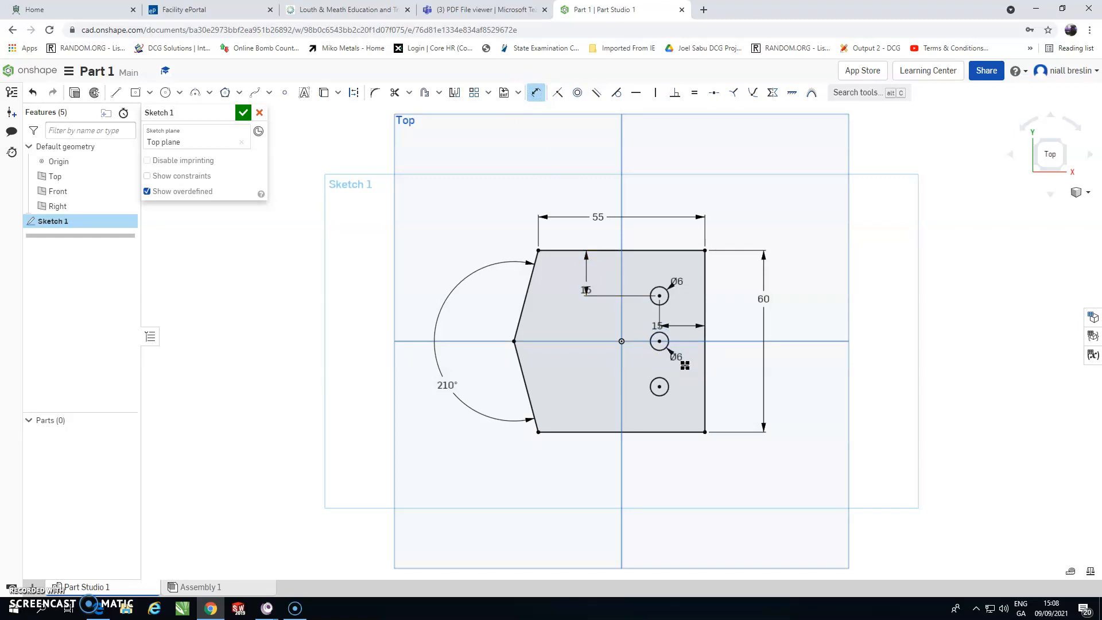
left_click(640, 324)
left_click(705, 337)
left_click(659, 341)
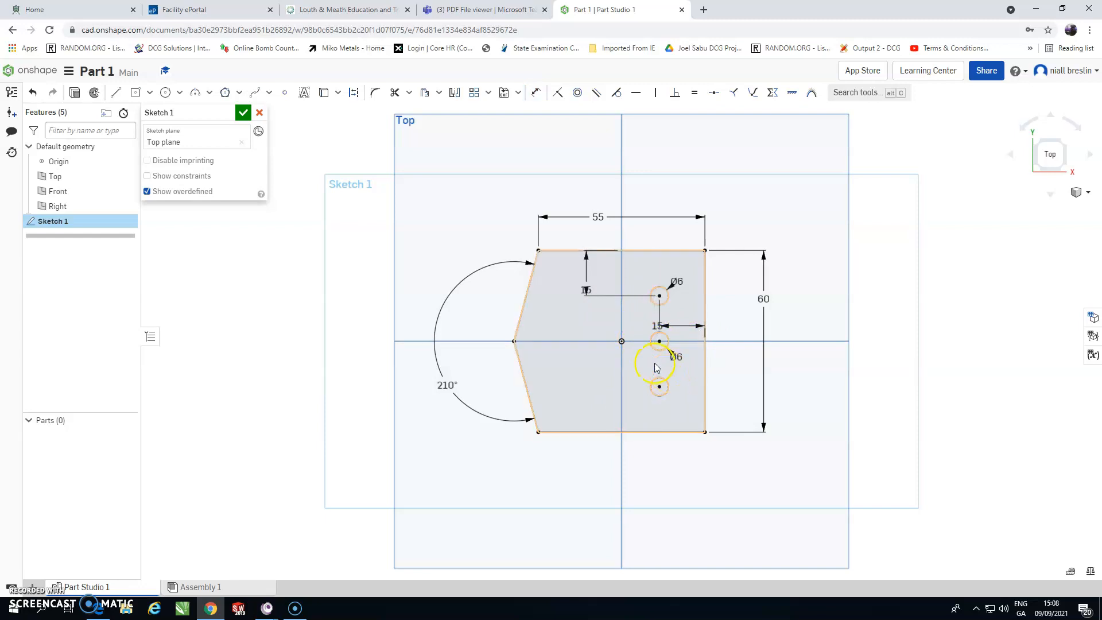
Step: Draw a circle near the upper-left of the plate and dimension its centre 15 mm below the top edge
left_click(481, 10)
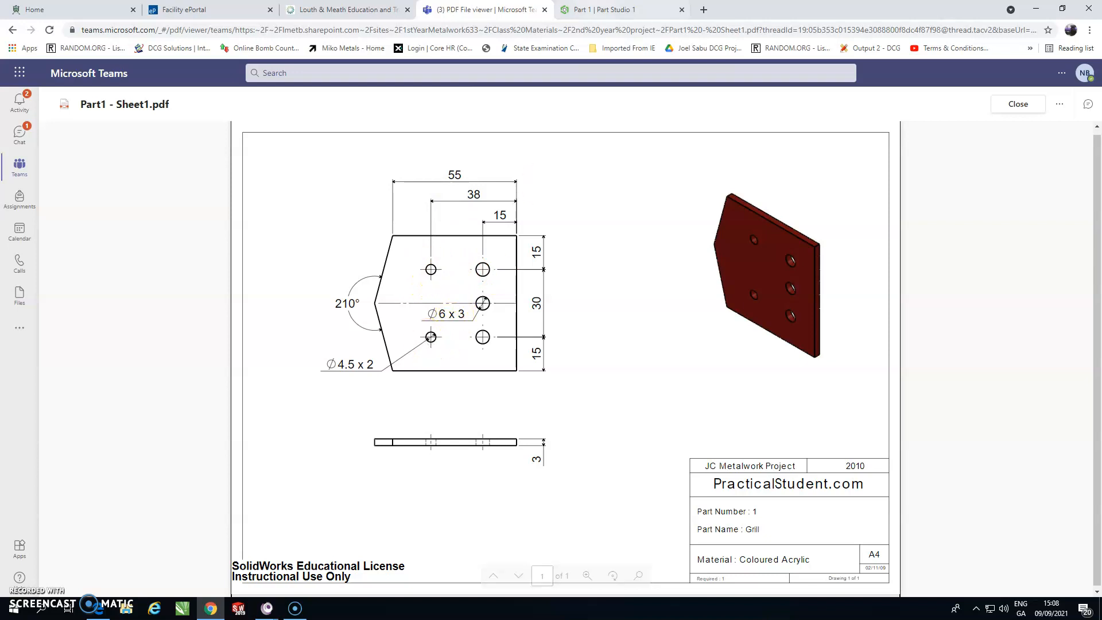
left_click(596, 10)
left_click(165, 95)
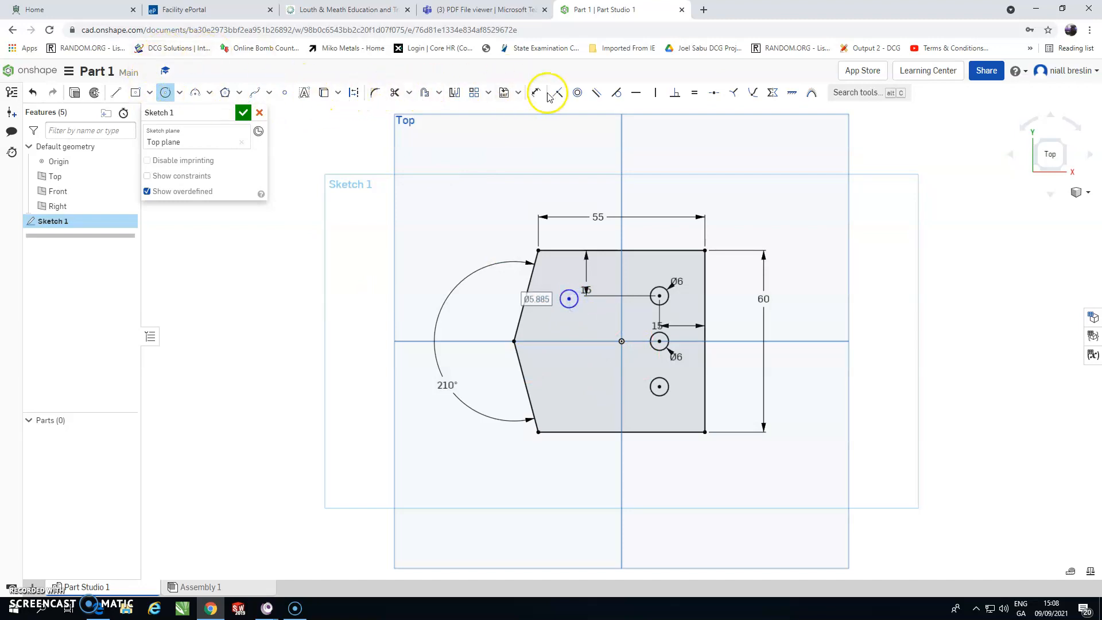
left_click(535, 92)
left_click(573, 252)
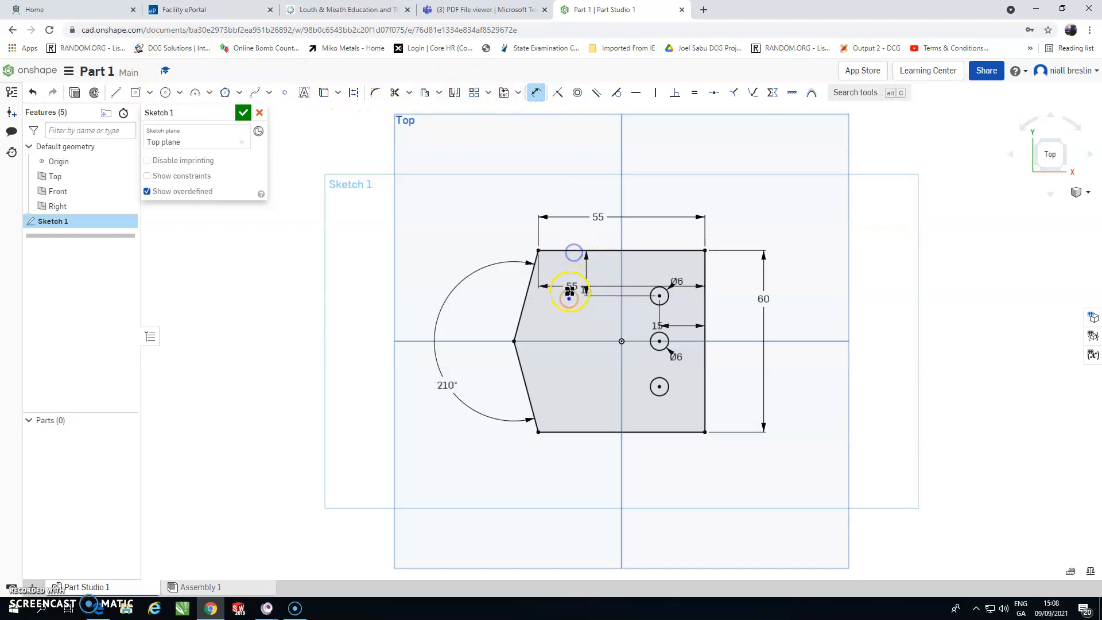
left_click(569, 299)
left_click(353, 296)
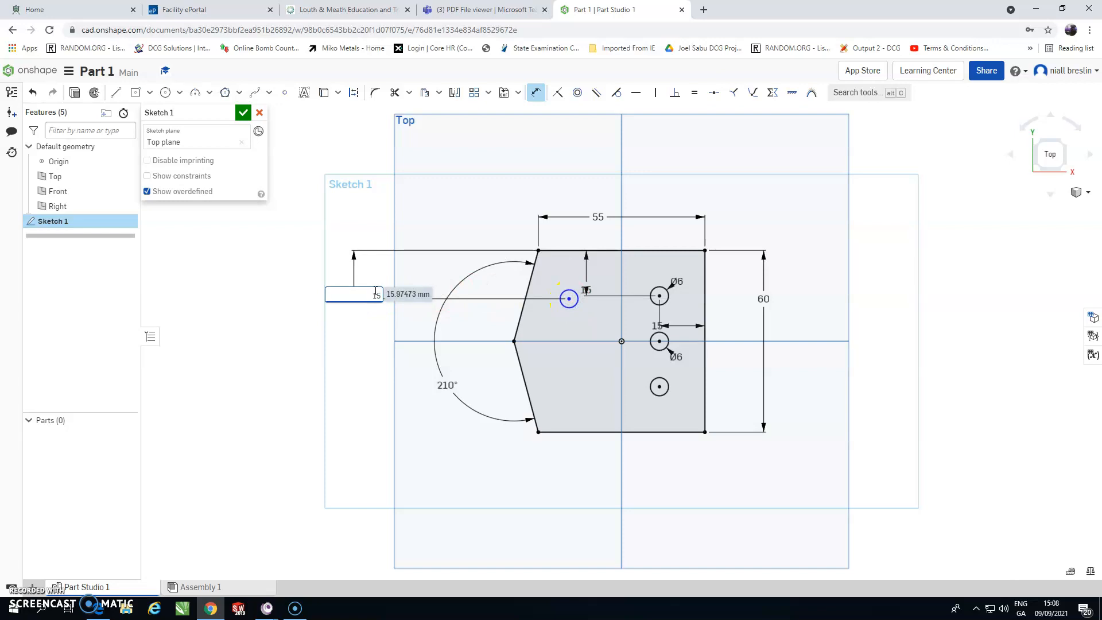
key("Return")
Step: Dimension the upper-left circle's centre 38 mm from the plate's right edge
left_click(477, 10)
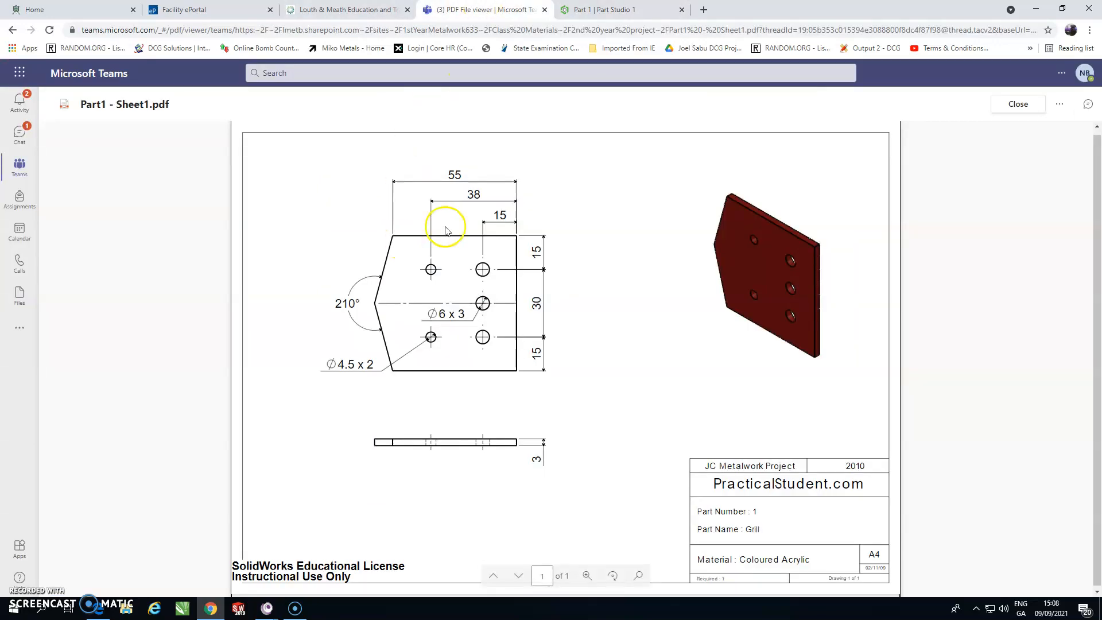
left_click(597, 9)
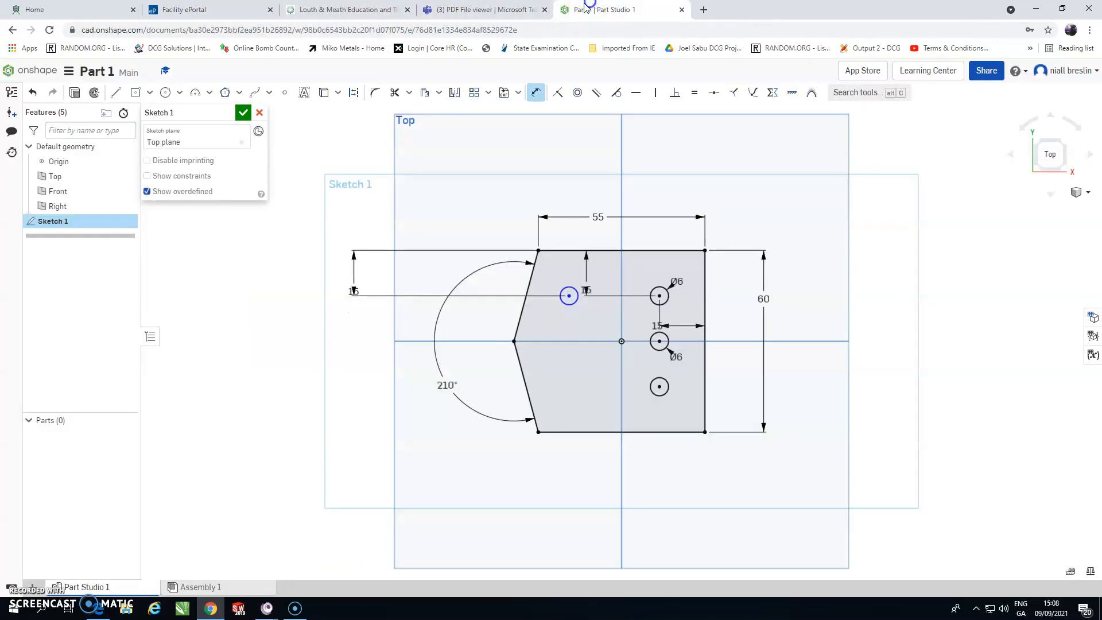
left_click(706, 284)
left_click(568, 295)
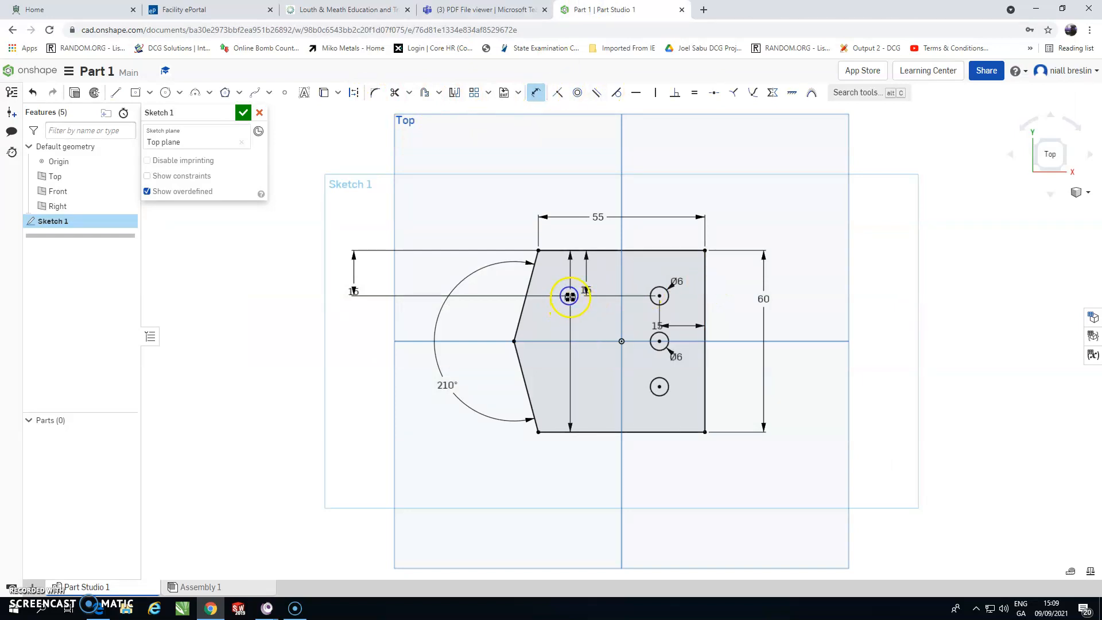
left_click(618, 141)
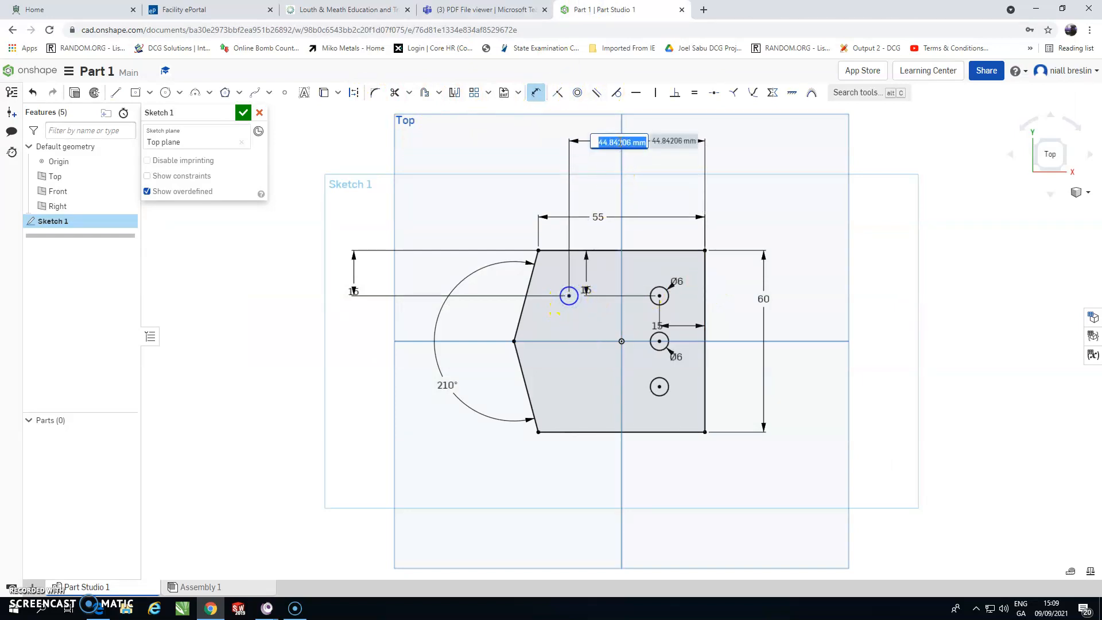
key("Return")
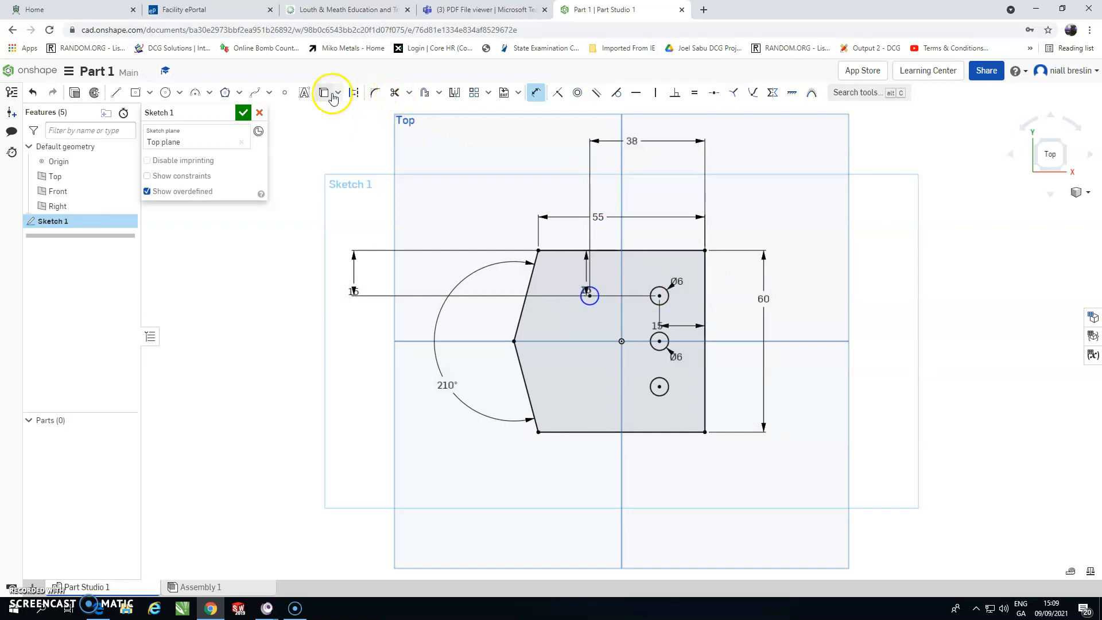
Step: Mirror the upper-left circle about the horizontal axis to make the lower-left hole
left_click(453, 93)
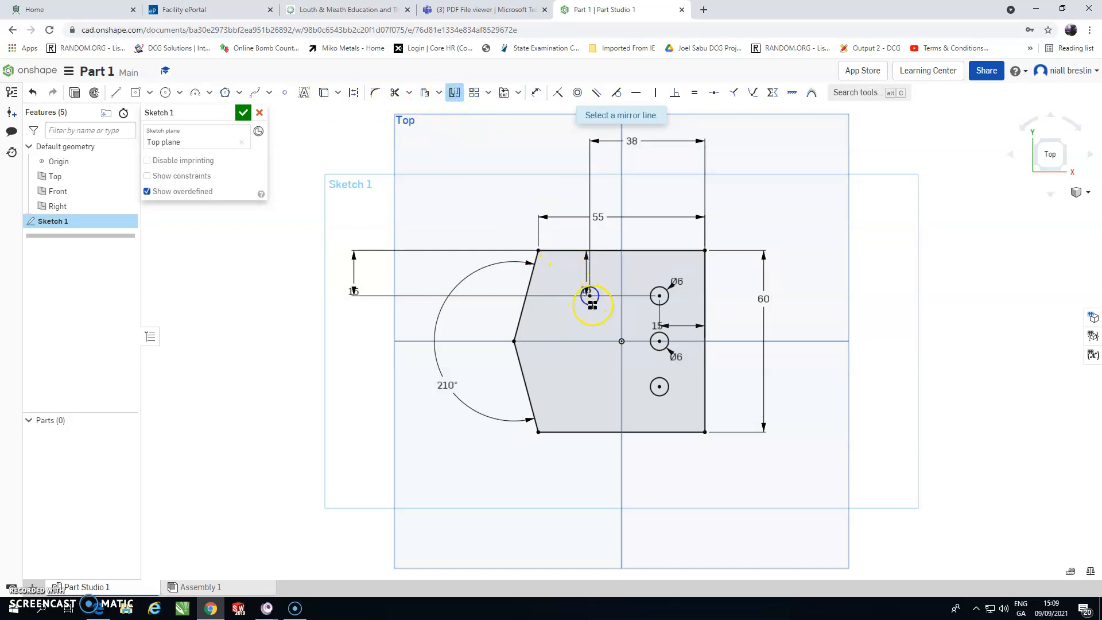
left_click(596, 341)
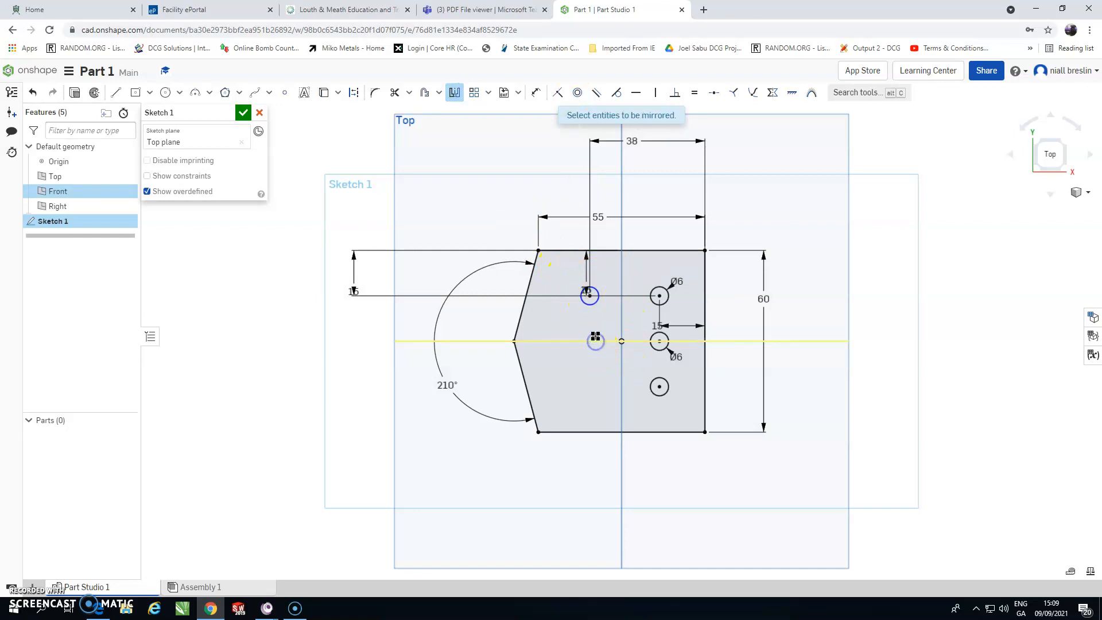
left_click(598, 304)
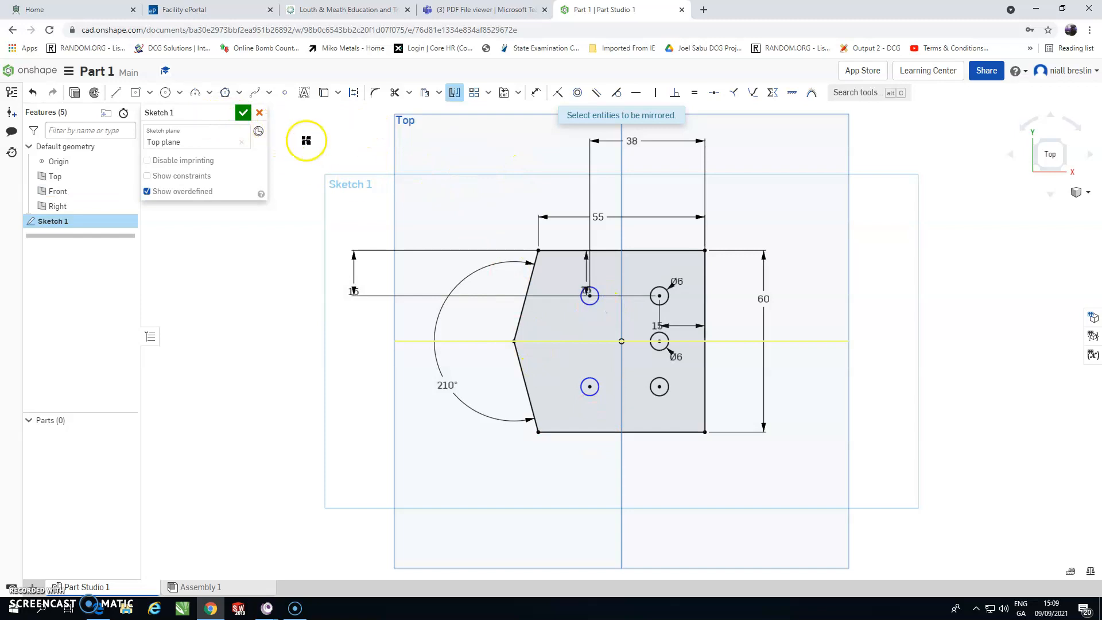
Step: Consult the reference drawing for the plate's thickness
left_click(487, 9)
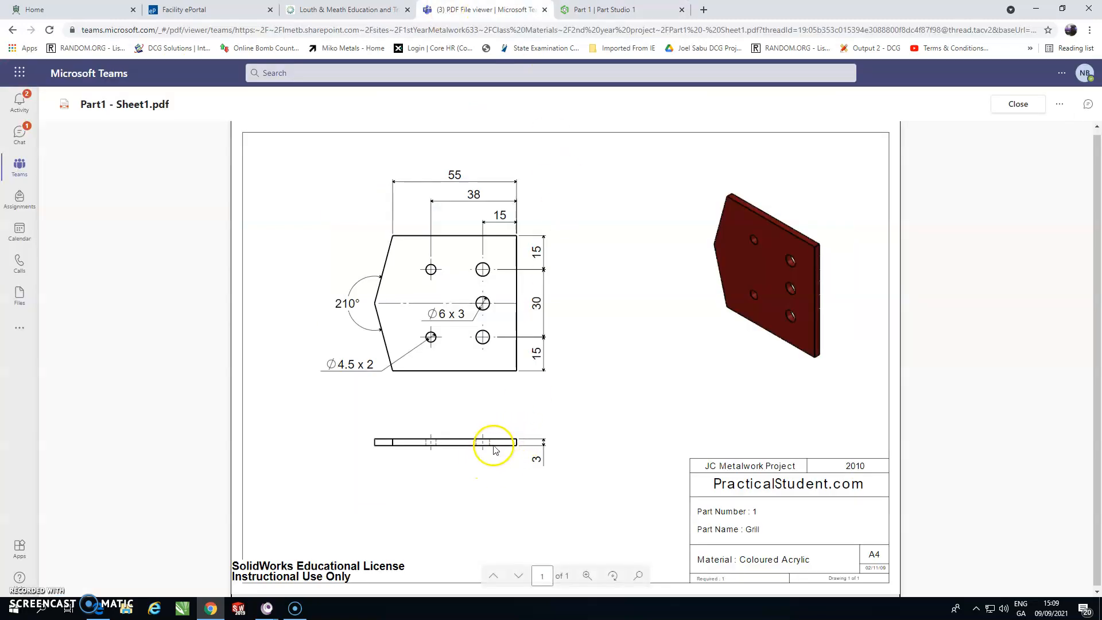
left_click(600, 10)
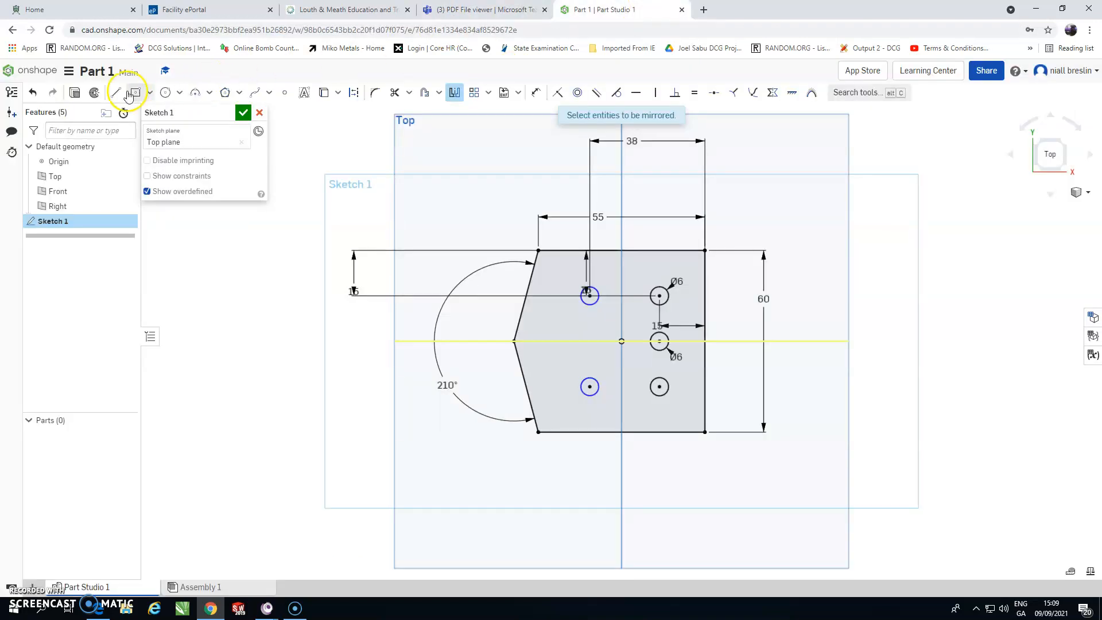
Step: Extrude the sketch's plate faces 3 mm deep to form the solid plate with its holes
left_click(77, 92)
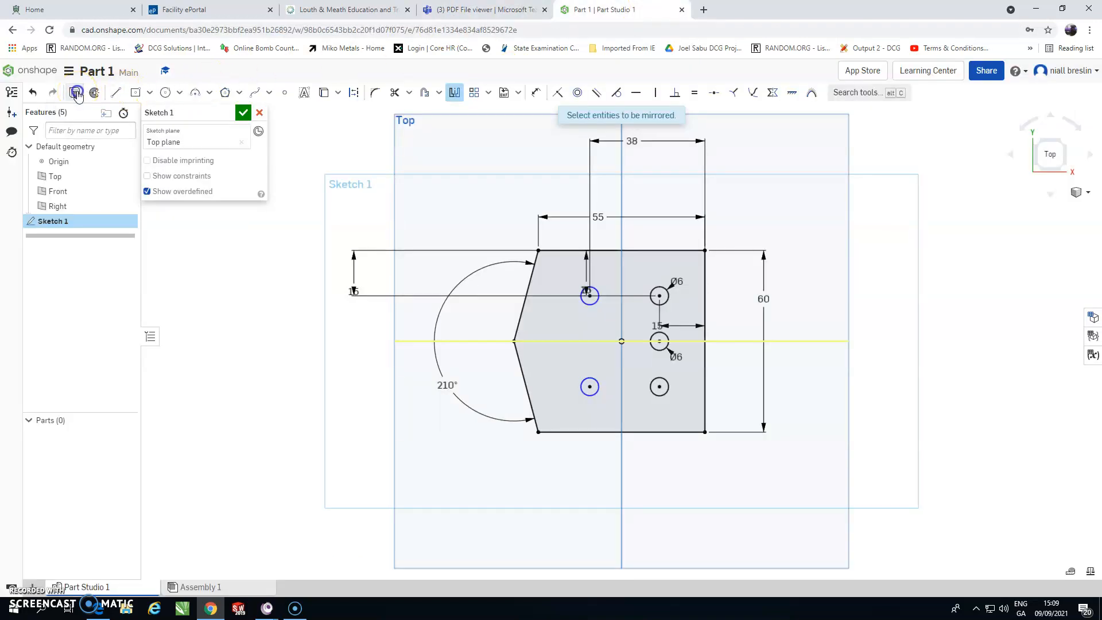
left_click(236, 206)
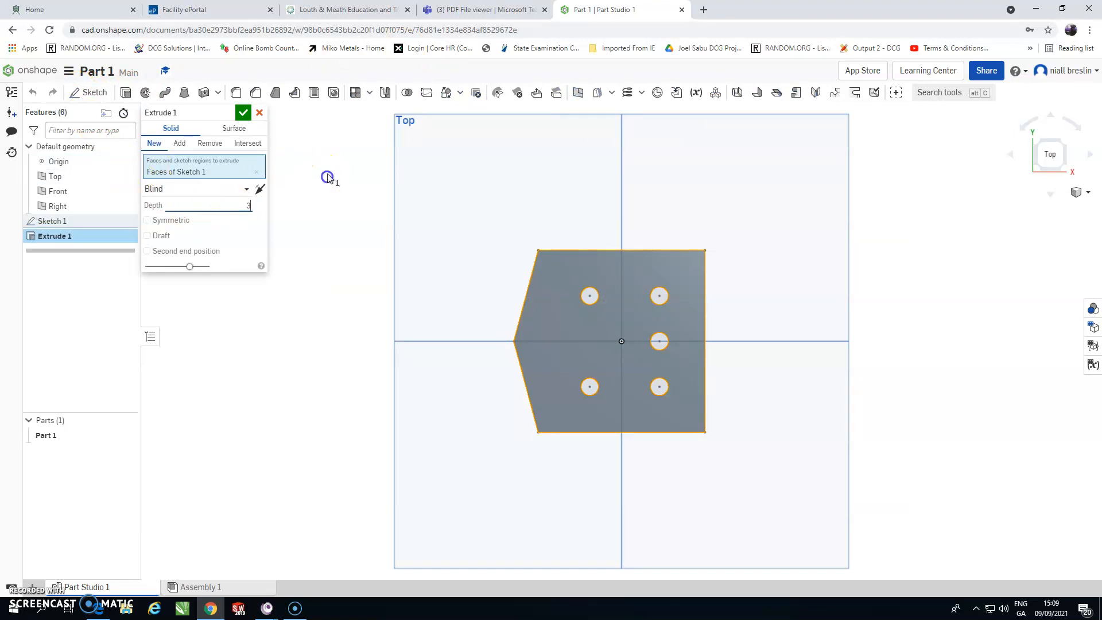
left_click(243, 113)
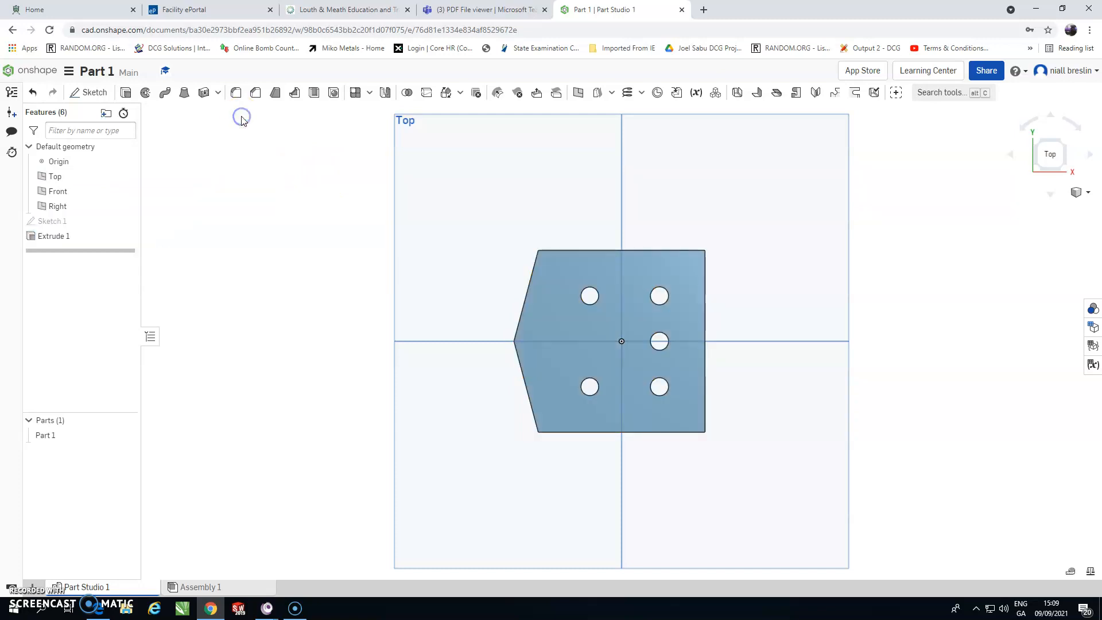
right_click_drag(492, 350, 505, 279)
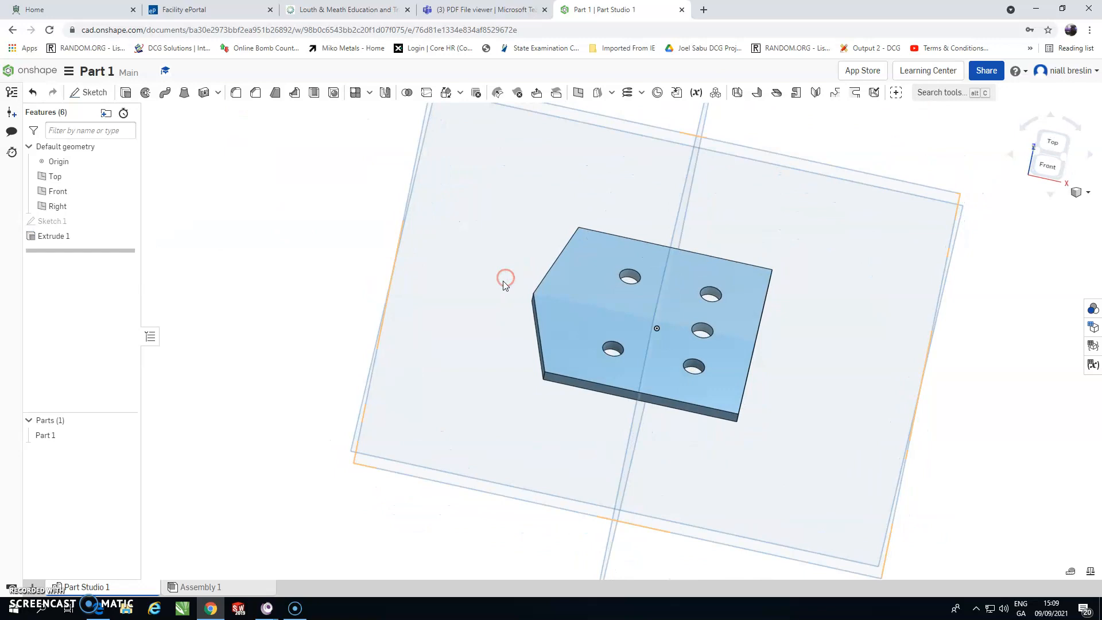